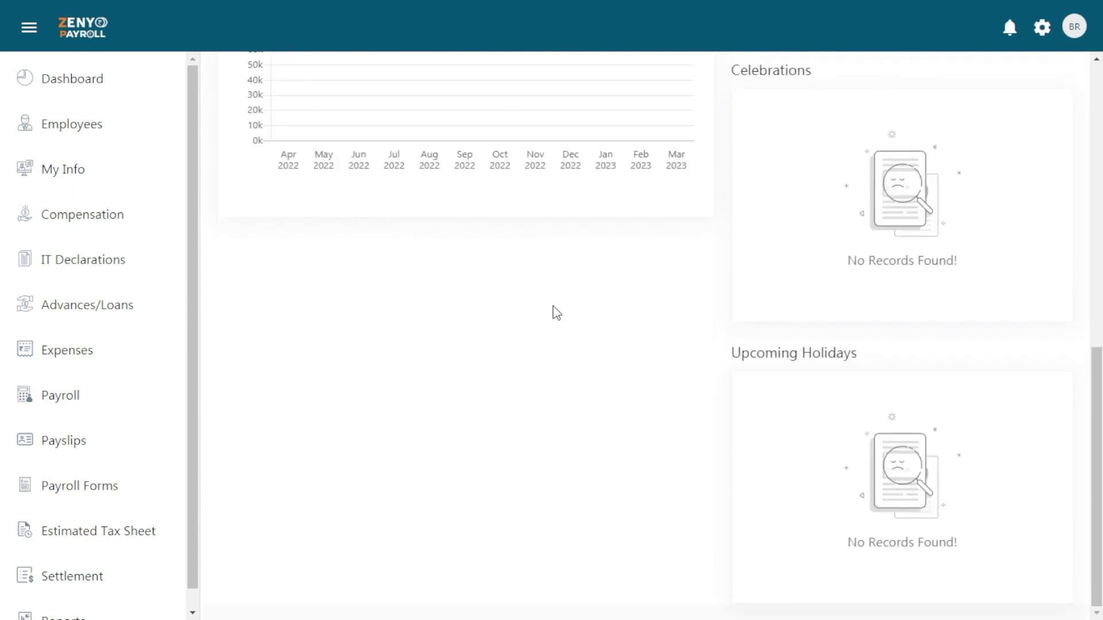
Bring up the Getting Started checklist's setup steps, showing 2 of 6 completed
{"action": "scroll", "coordinate": [556, 313], "scroll_direction": "up", "scroll_amount": 10}
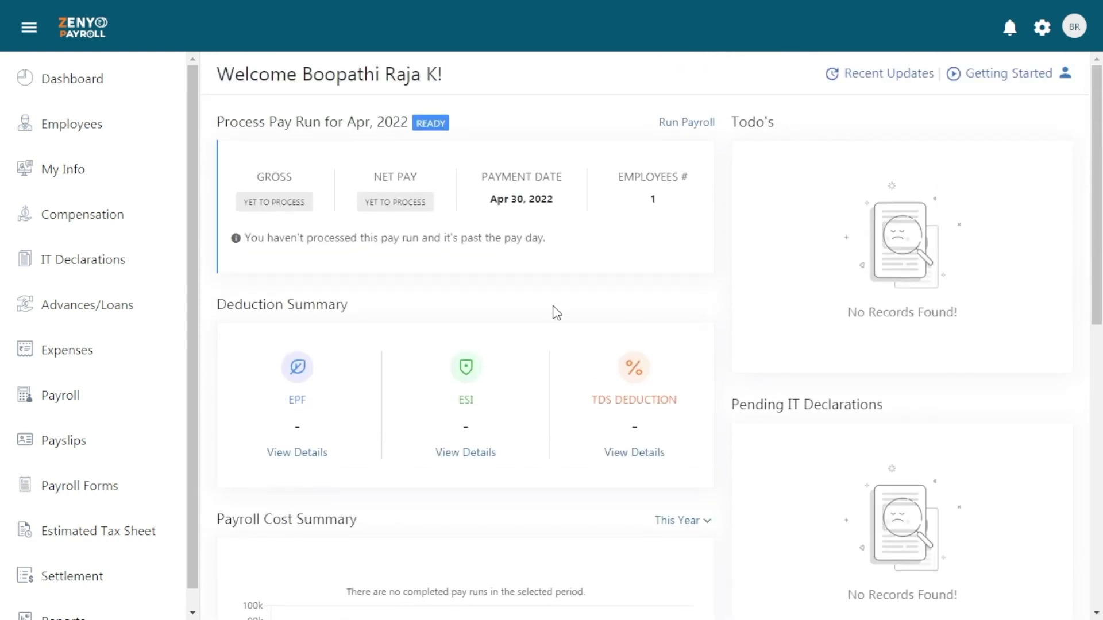
{"action": "left_click", "coordinate": [1028, 84]}
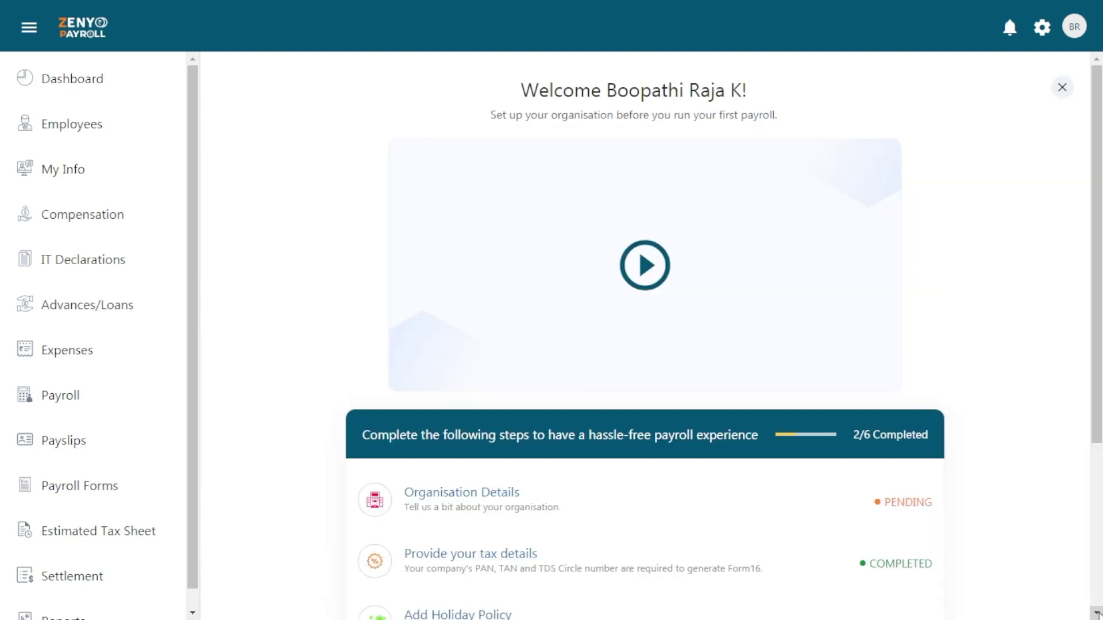
{"action": "scroll", "coordinate": [1095, 613], "scroll_direction": "down", "scroll_amount": 4}
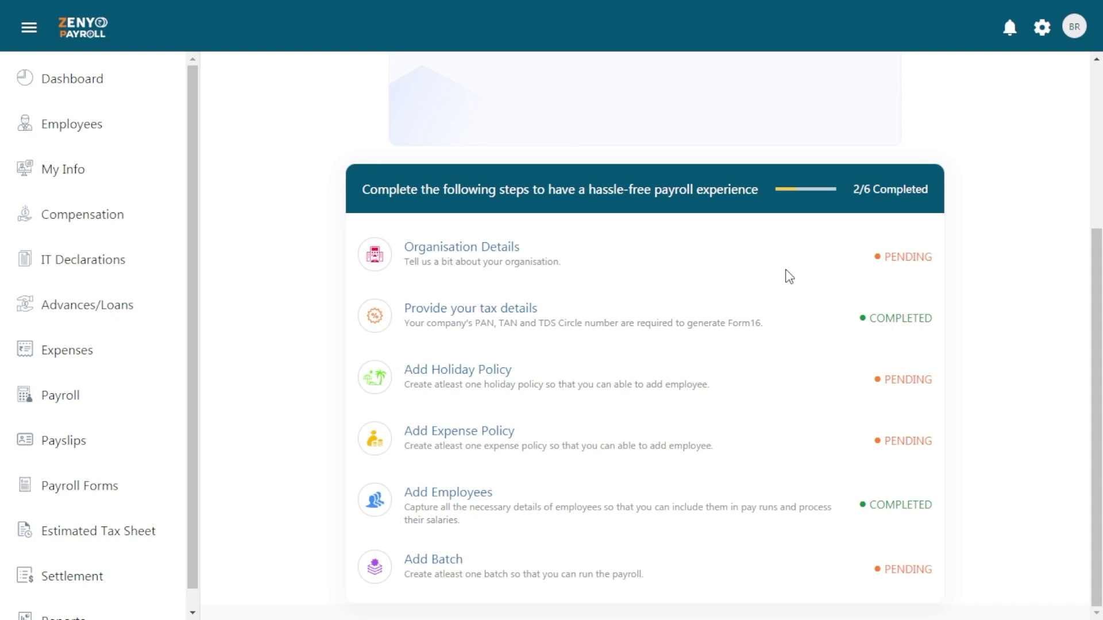
Upload a company logo in Organisation Details and save the Centizen Inc company profile
{"action": "left_click", "coordinate": [479, 260]}
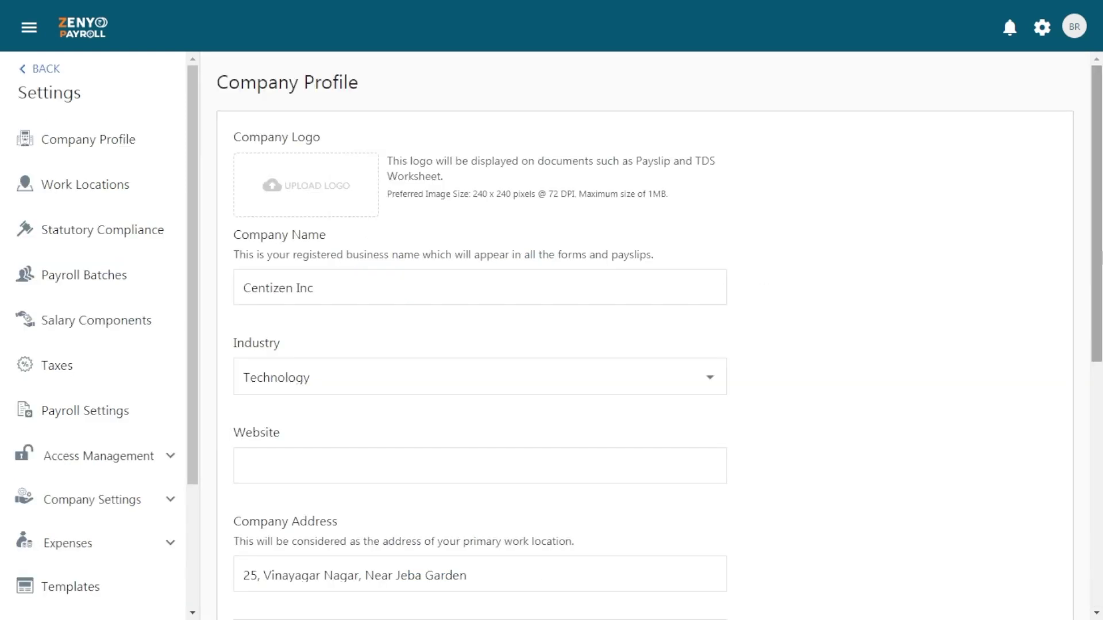
{"action": "left_click", "coordinate": [354, 214]}
{"action": "left_click", "coordinate": [402, 360]}
{"action": "scroll", "coordinate": [424, 236], "scroll_direction": "down", "scroll_amount": 4}
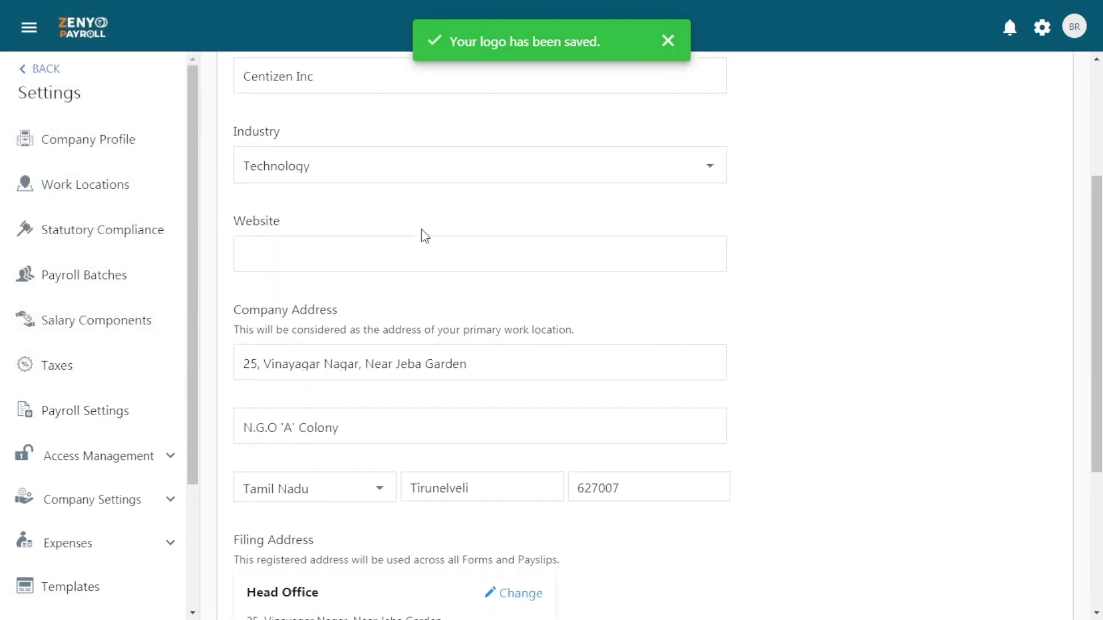
{"action": "scroll", "coordinate": [422, 229], "scroll_direction": "down", "scroll_amount": 4}
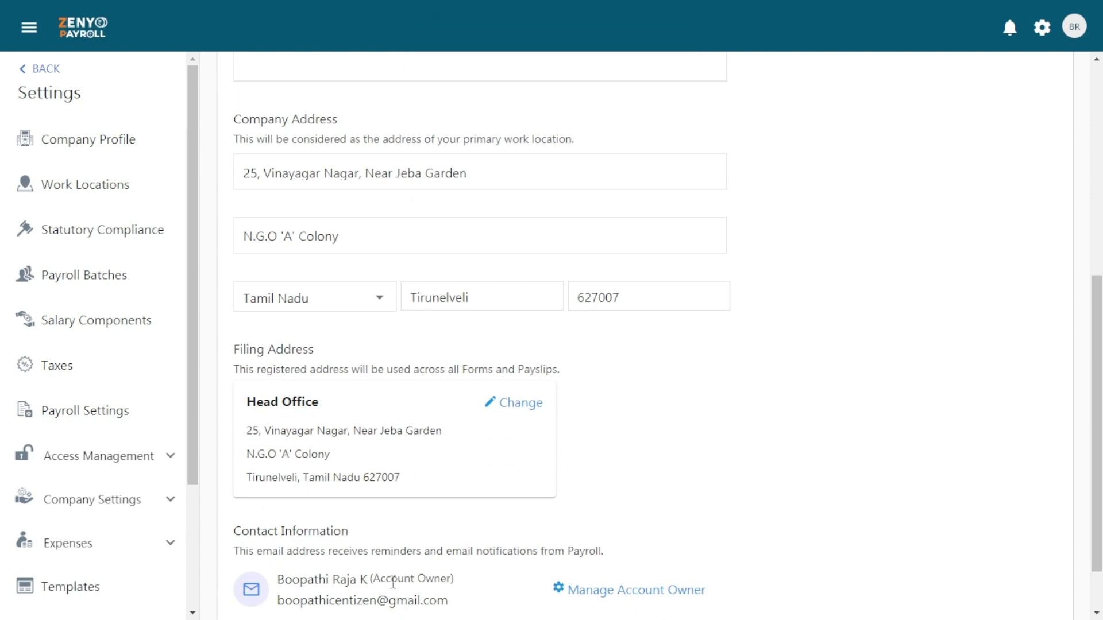
{"action": "scroll", "coordinate": [393, 582], "scroll_direction": "down", "scroll_amount": 2}
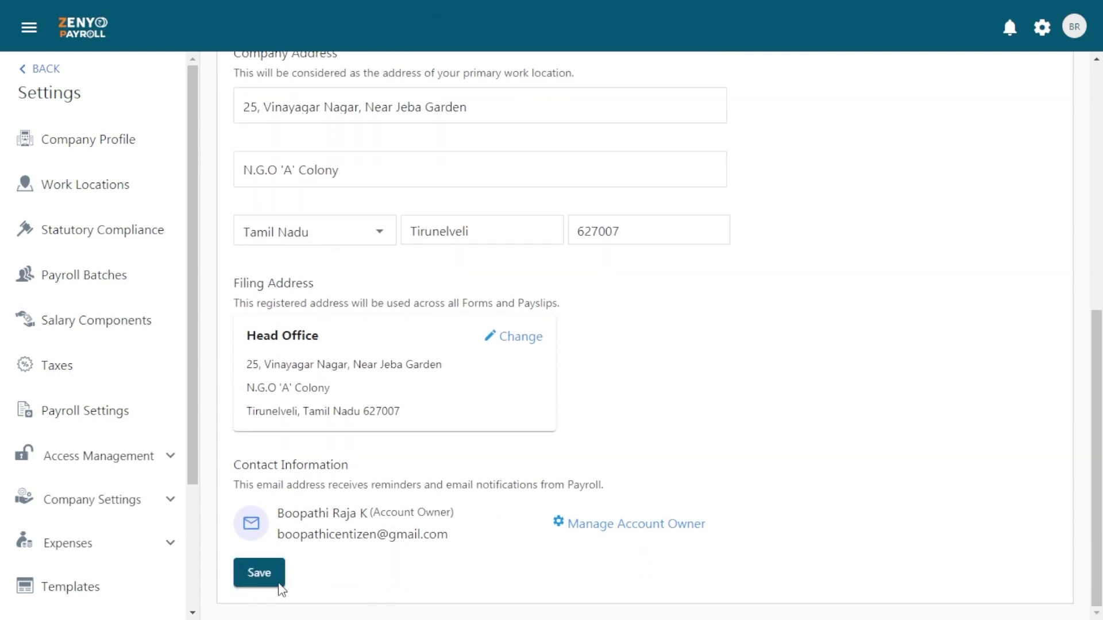
{"action": "left_click", "coordinate": [256, 579]}
Review the organisation's tax details on the Taxes page and return to the checklist
{"action": "scroll", "coordinate": [572, 314], "scroll_direction": "down", "scroll_amount": 4}
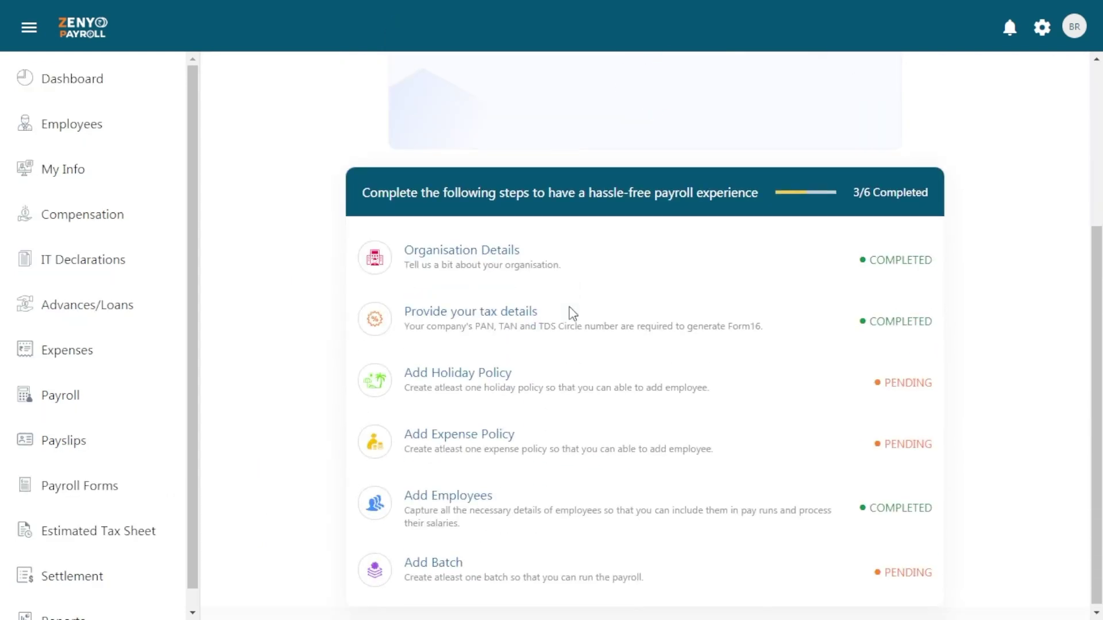
{"action": "left_click", "coordinate": [509, 313]}
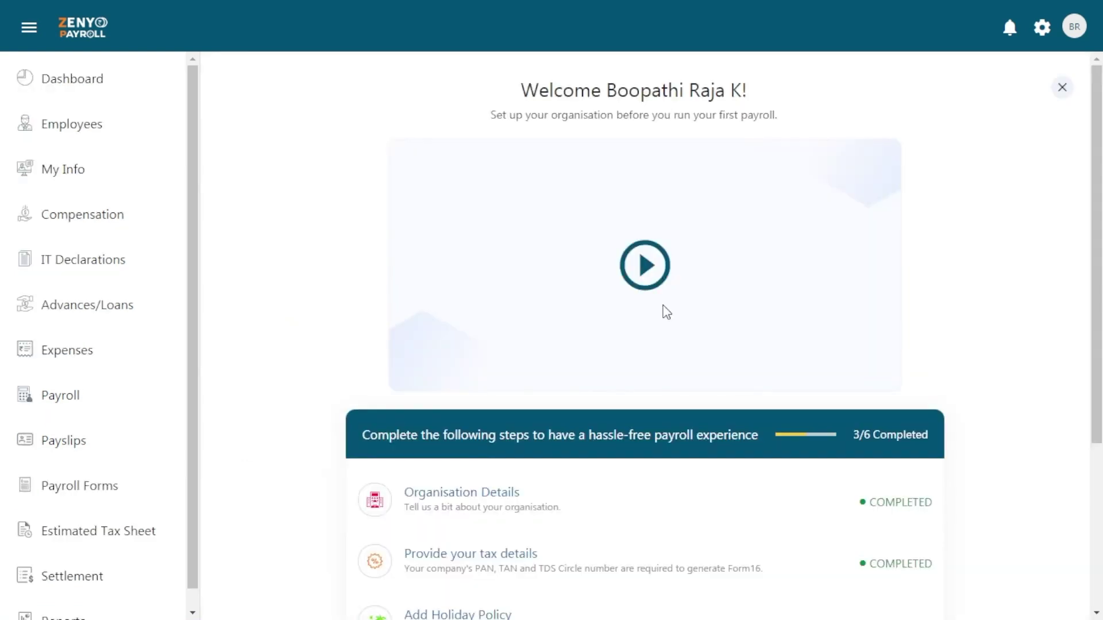
{"action": "scroll", "coordinate": [664, 310], "scroll_direction": "down", "scroll_amount": 4}
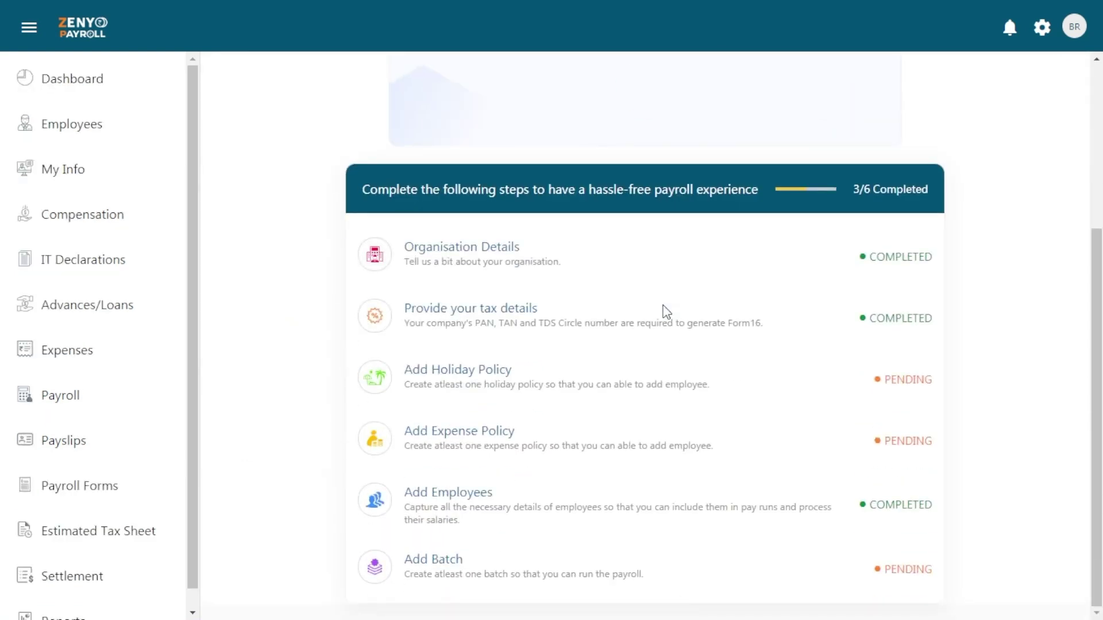
Create the 'Indian Holiday Policy' with a pasted description, then open its holidays list
{"action": "left_click", "coordinate": [468, 380]}
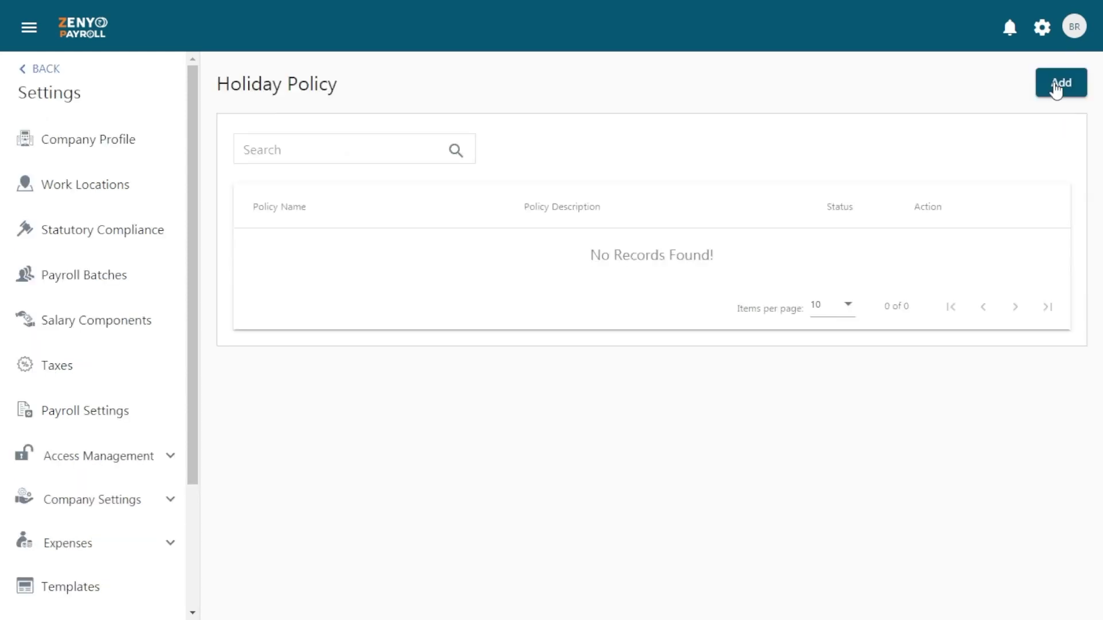
{"action": "left_click", "coordinate": [1057, 85]}
{"action": "left_click", "coordinate": [592, 280]}
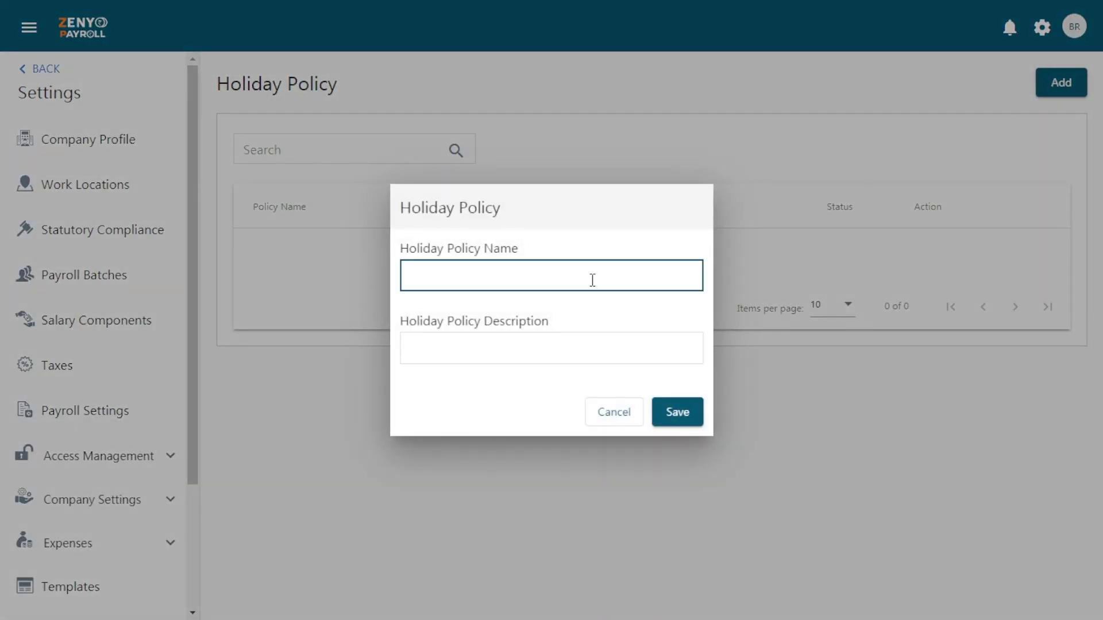
{"action": "type", "text": "Indian Holiday Policy"}
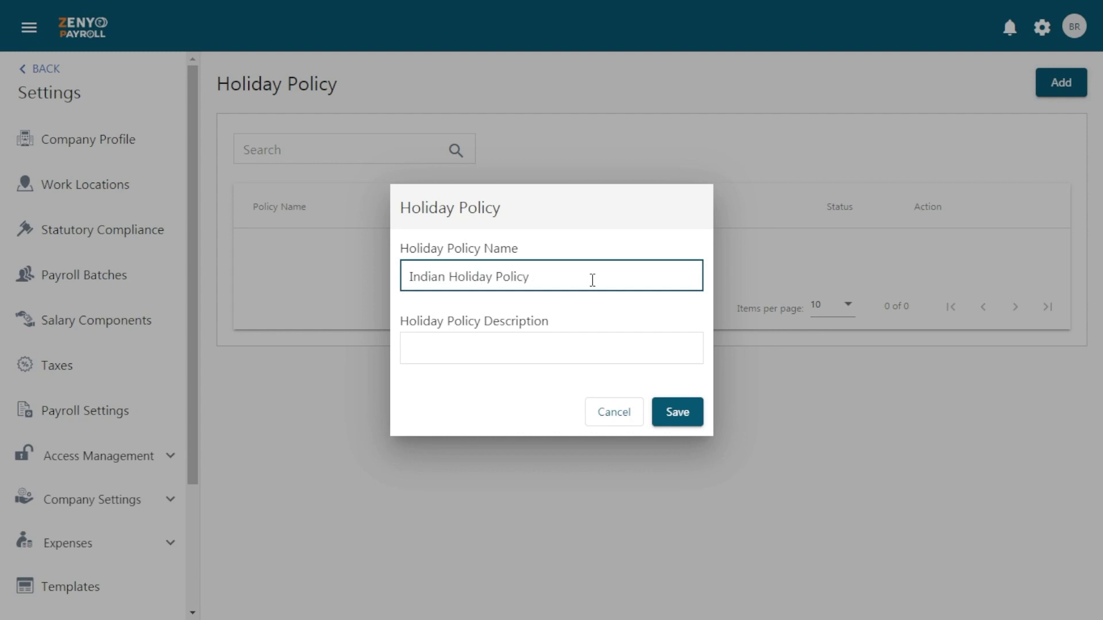
{"action": "left_click", "coordinate": [581, 346]}
{"action": "type", "text": "Company recognized & observed government holidays"}
{"action": "left_click", "coordinate": [690, 392]}
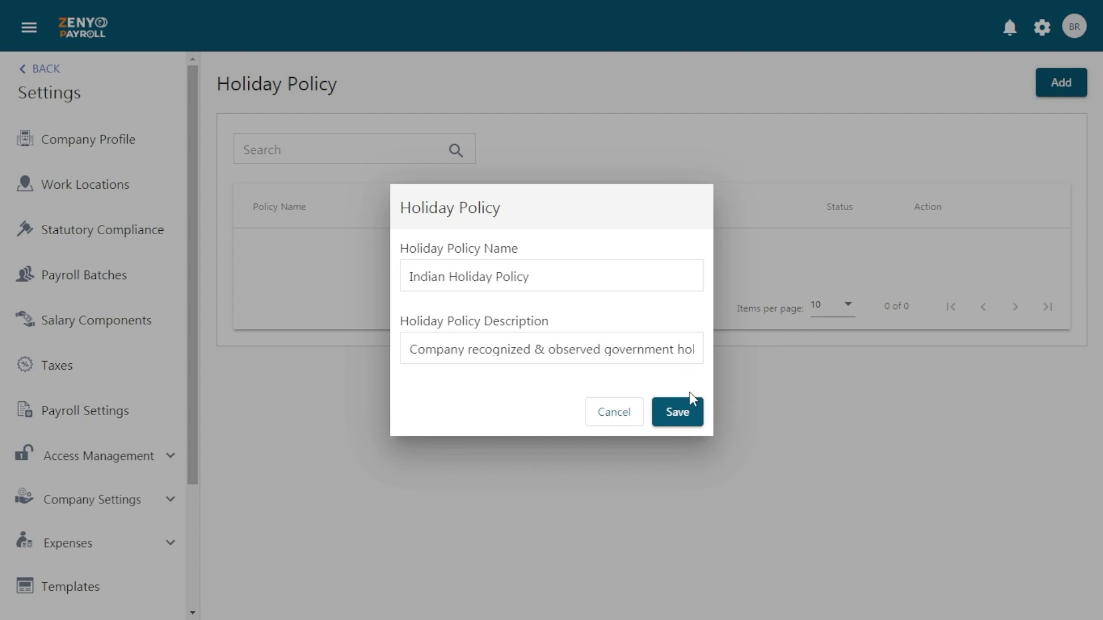
{"action": "left_click", "coordinate": [689, 421]}
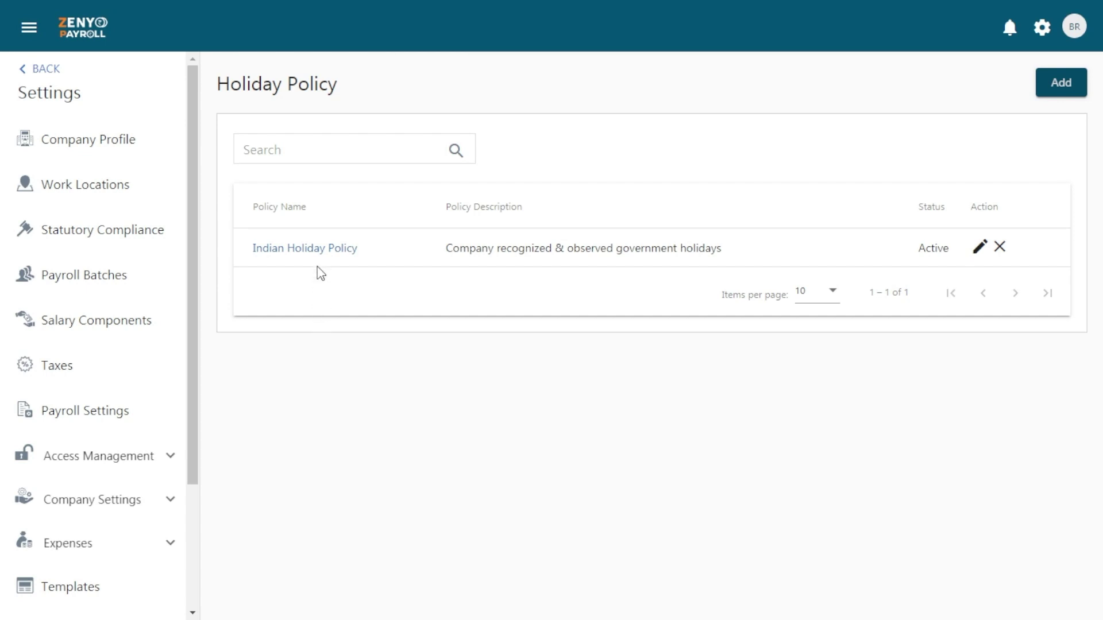
{"action": "left_click", "coordinate": [316, 249]}
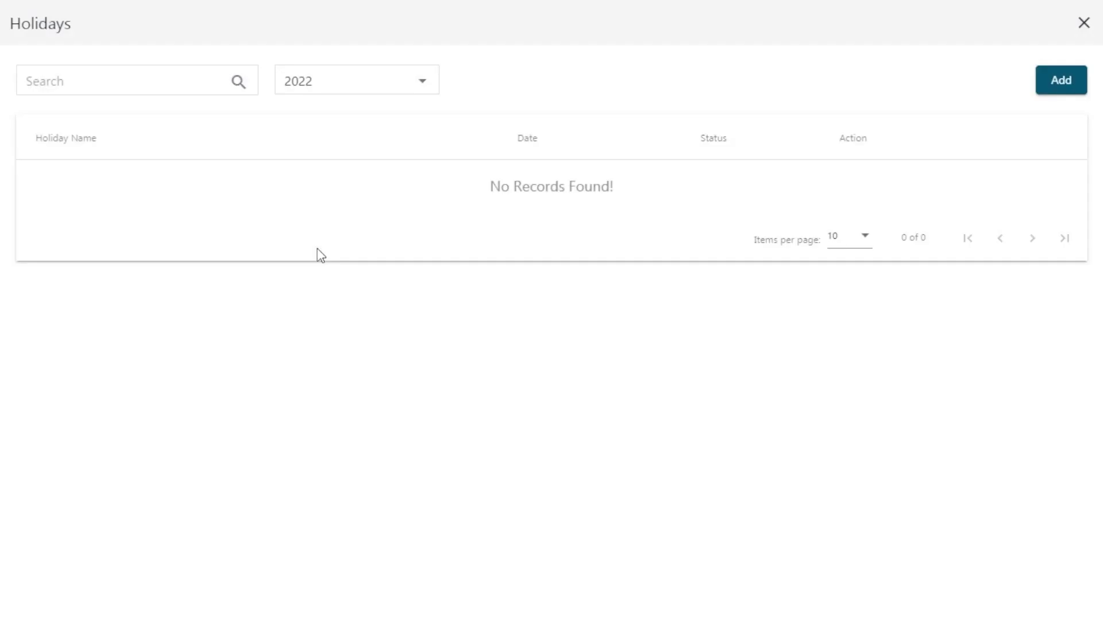
Add a 'New Year' holiday running from January 1 to January 1
{"action": "left_click", "coordinate": [1048, 80]}
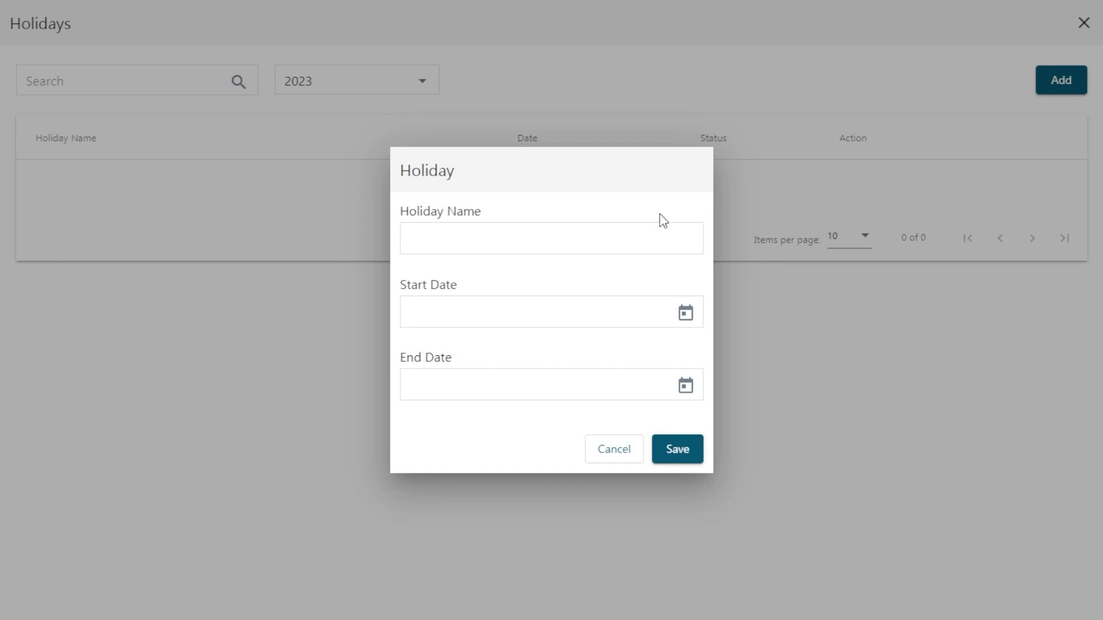
{"action": "left_click", "coordinate": [578, 235]}
{"action": "type", "text": "New Year"}
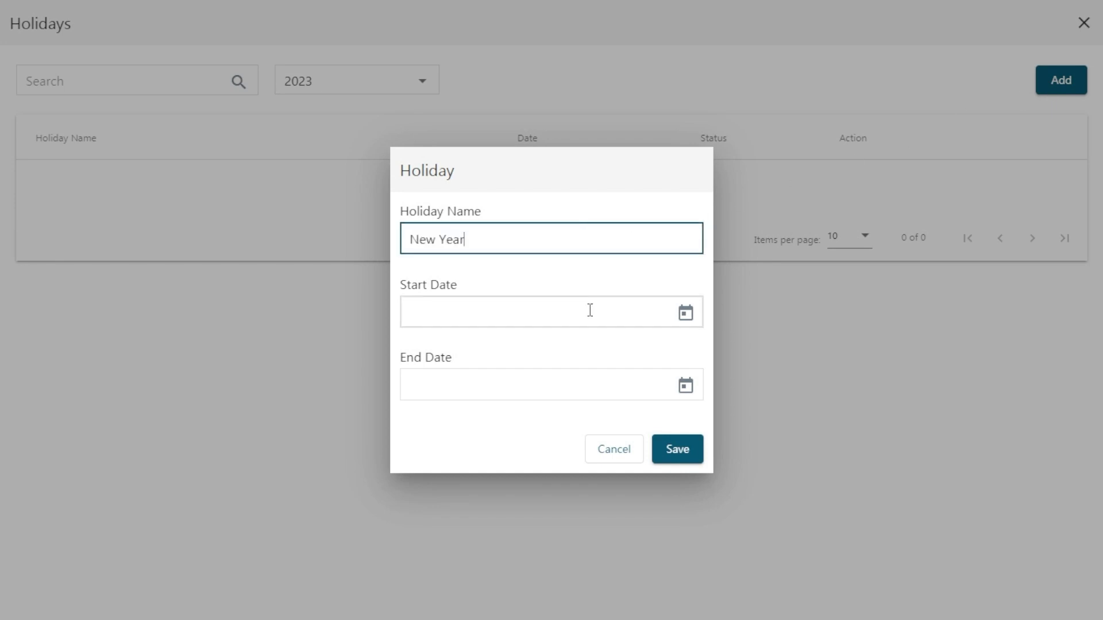
{"action": "left_click", "coordinate": [588, 311]}
{"action": "left_click", "coordinate": [423, 142]}
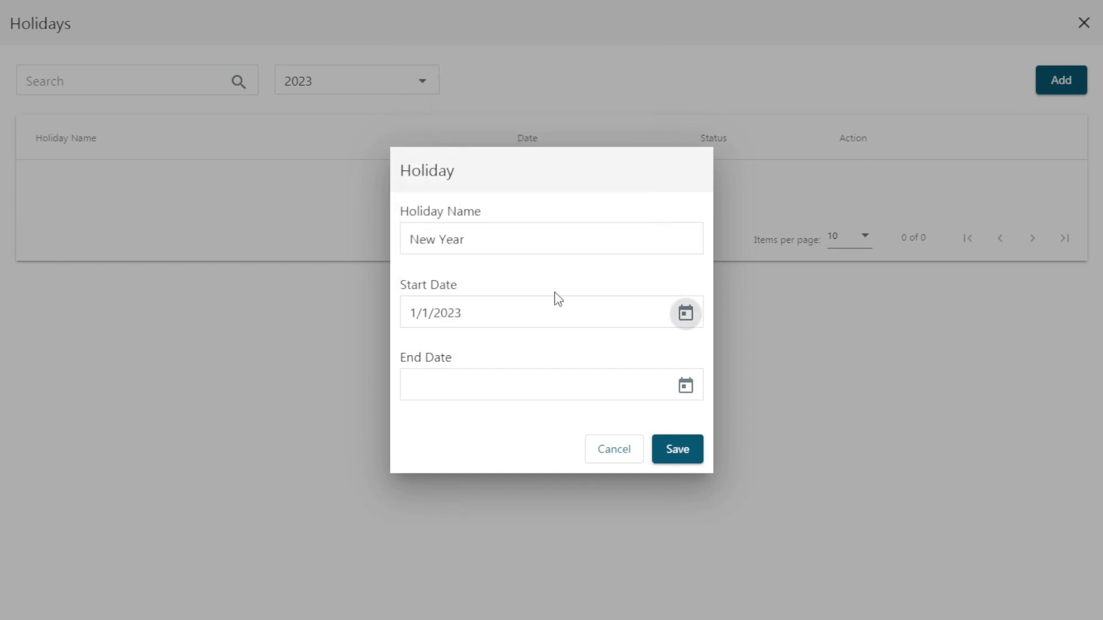
{"action": "left_click", "coordinate": [685, 385]}
{"action": "left_click", "coordinate": [425, 216]}
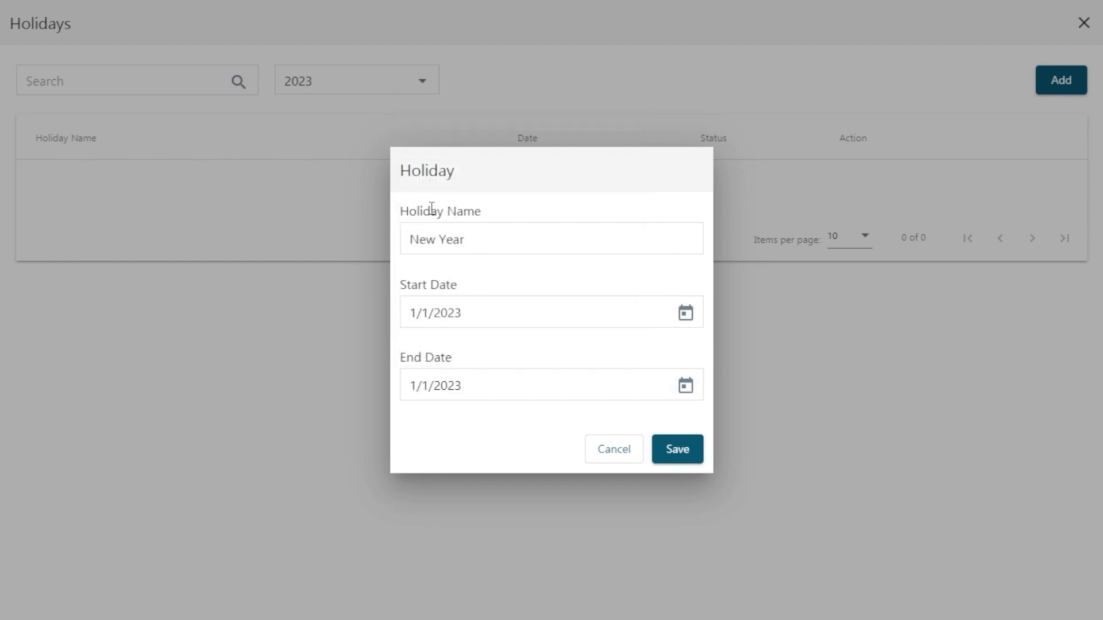
{"action": "left_click", "coordinate": [676, 457]}
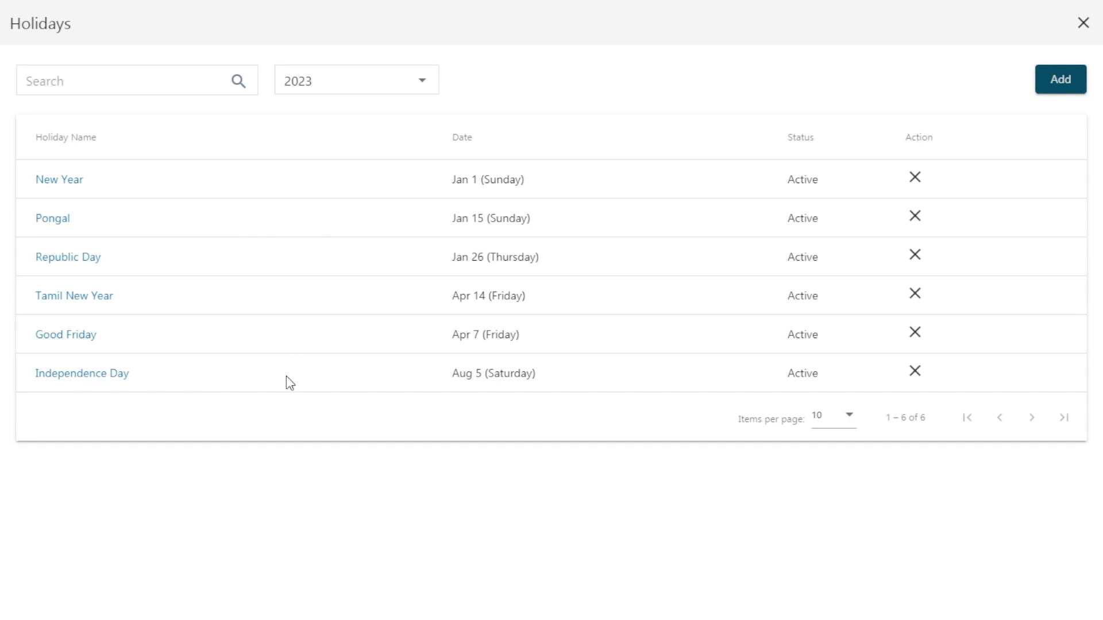
Add a 'US Holiday Policy' described as 'US recognised Government Holidays'
{"action": "left_click", "coordinate": [1083, 25]}
{"action": "left_click", "coordinate": [1072, 90]}
{"action": "left_click", "coordinate": [576, 273]}
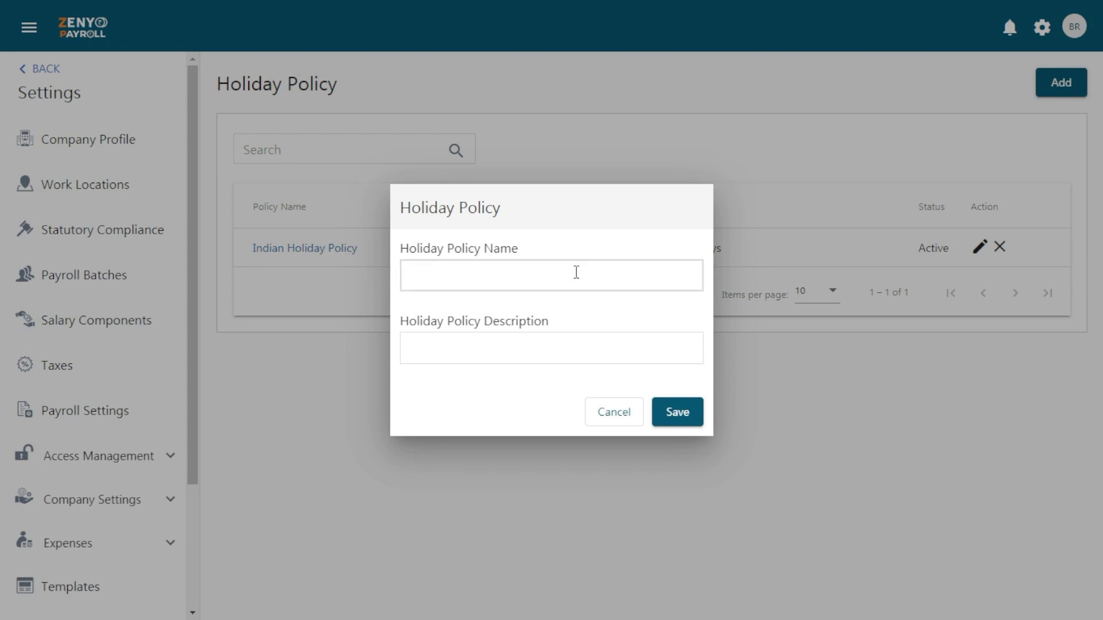
{"action": "type", "text": "US Holiday Policy"}
{"action": "left_click", "coordinate": [561, 344]}
{"action": "type", "text": "US recognised Government Holidays"}
{"action": "left_click", "coordinate": [666, 415]}
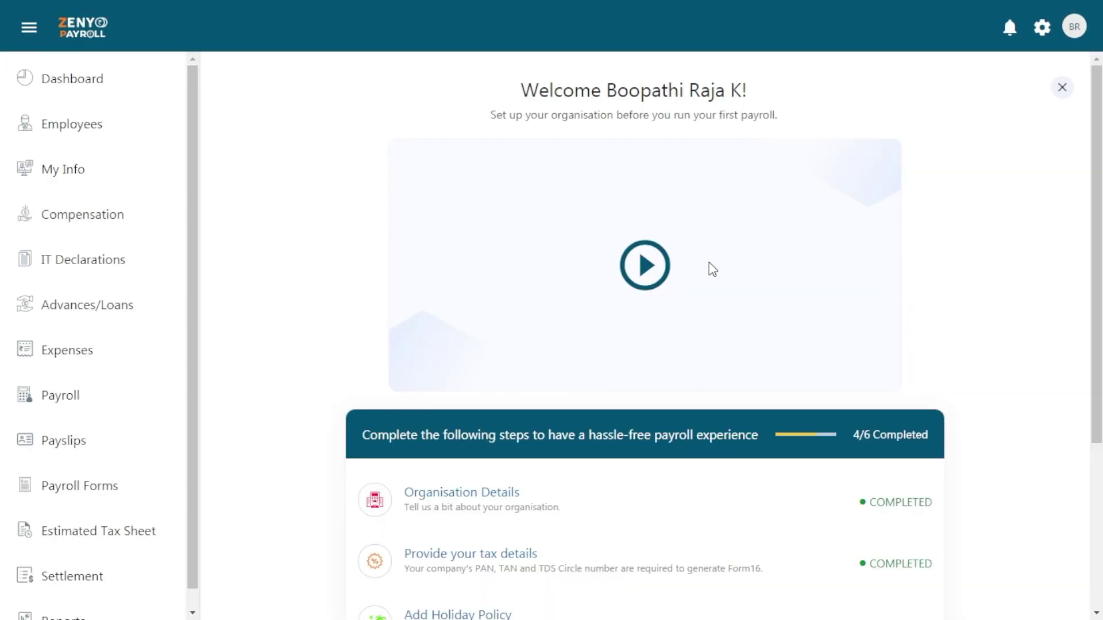
{"action": "scroll", "coordinate": [711, 266], "scroll_direction": "down", "scroll_amount": 4}
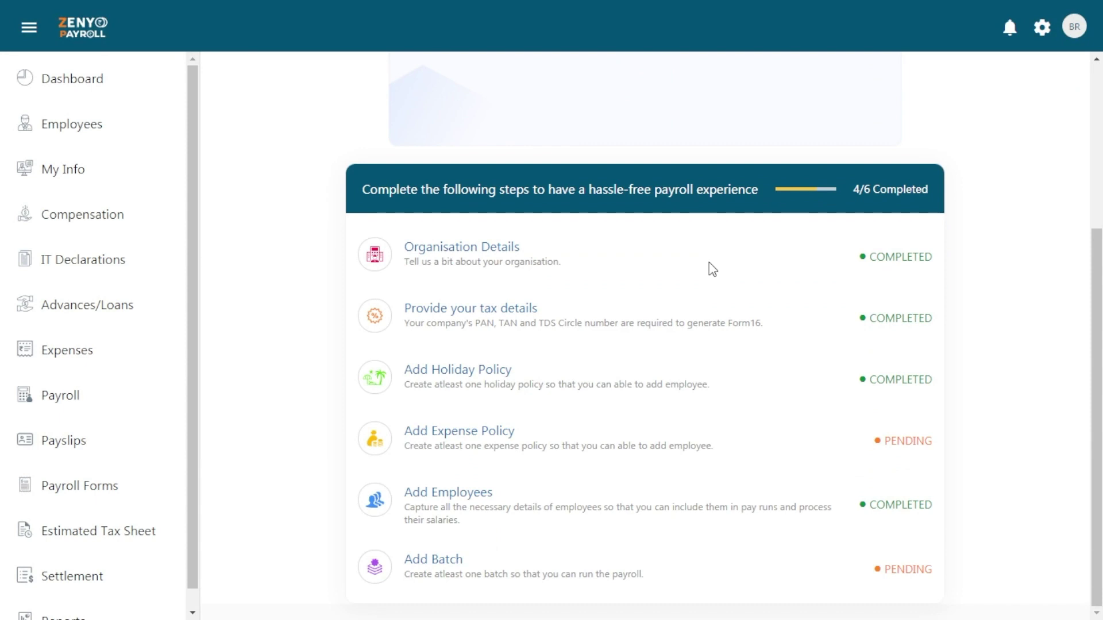
Create and save the Placement Expenses expense policy
{"action": "left_click", "coordinate": [476, 438]}
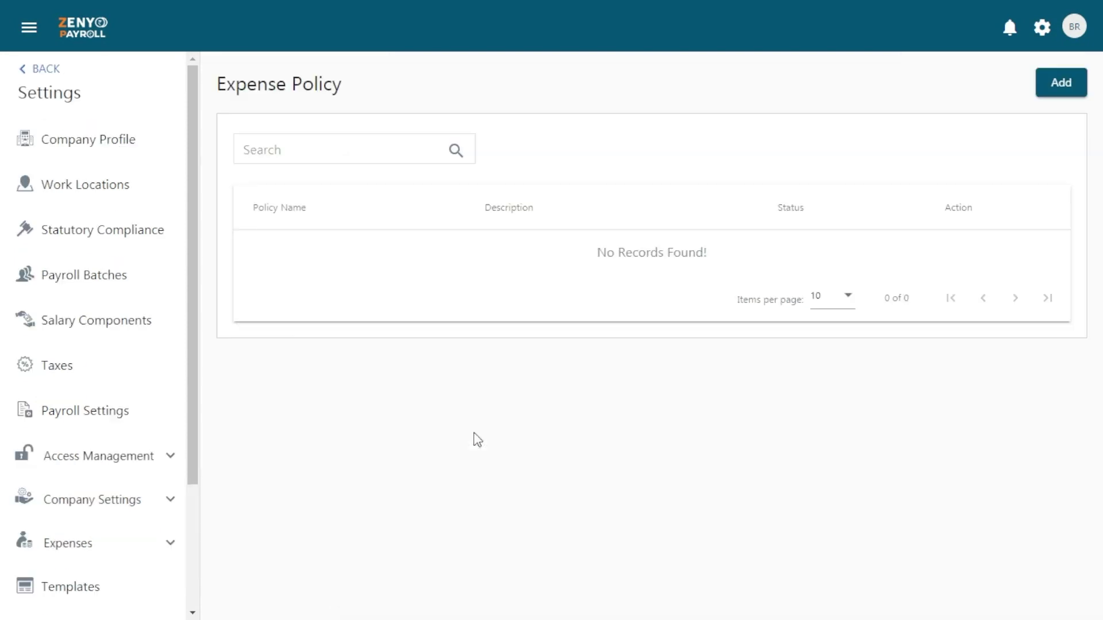
{"action": "left_click", "coordinate": [1061, 83]}
{"action": "type", "text": "Placement"}
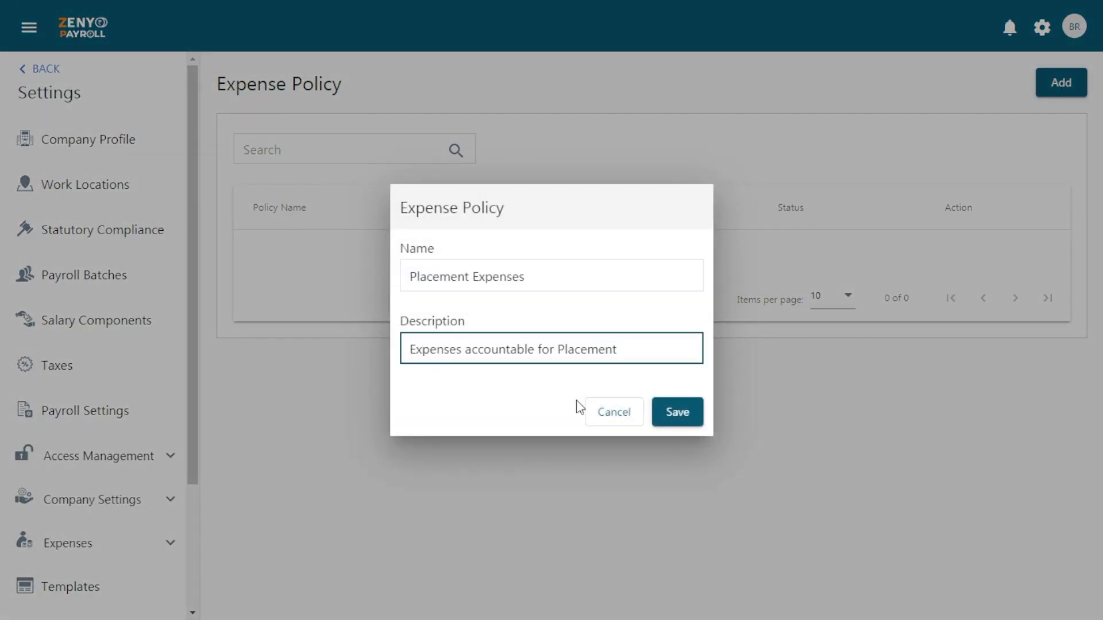
{"action": "left_click", "coordinate": [672, 425]}
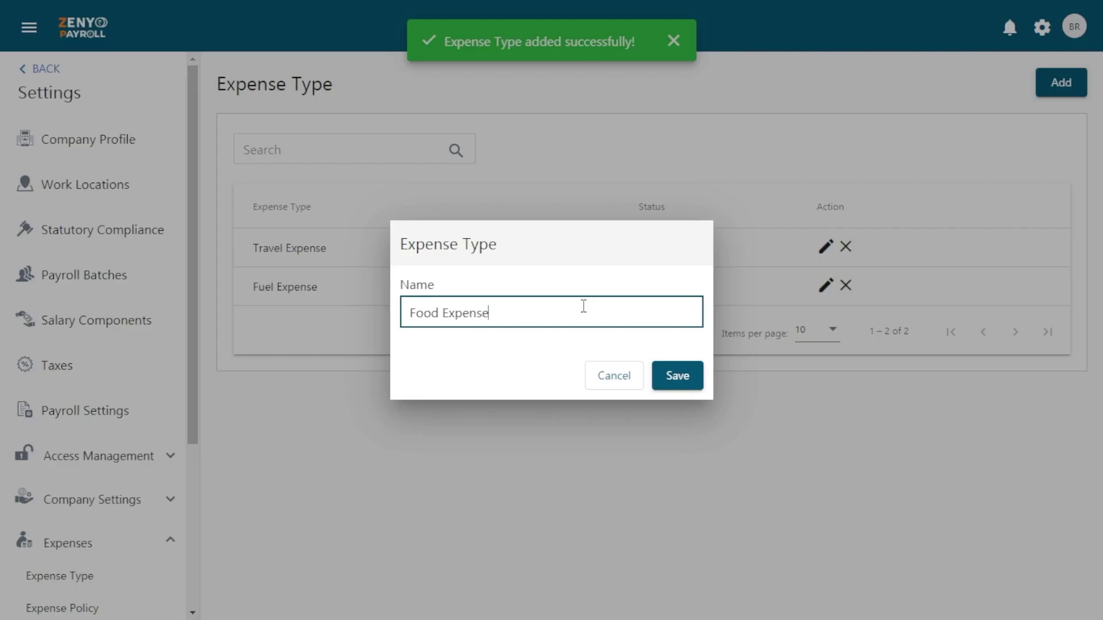
Save Food Expense as an expense type and open the Placement Expenses policy details
{"action": "left_click", "coordinate": [662, 380]}
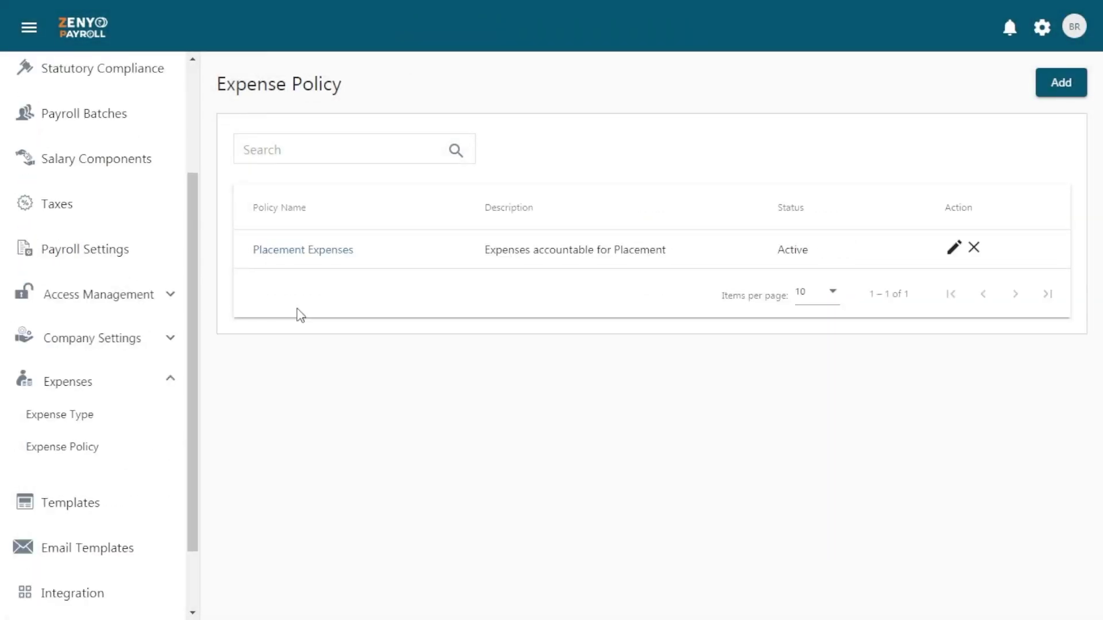
{"action": "left_click", "coordinate": [298, 253]}
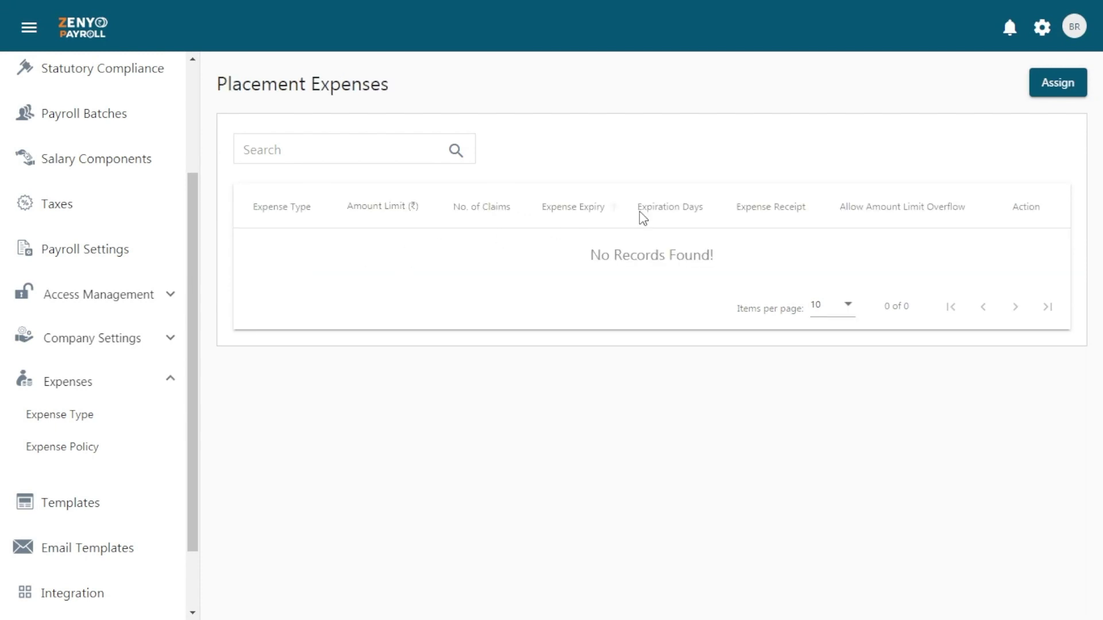
Assign Travel Expense with a 1500 Monthly amount limit and no overflow allowed
{"action": "left_click", "coordinate": [1059, 85]}
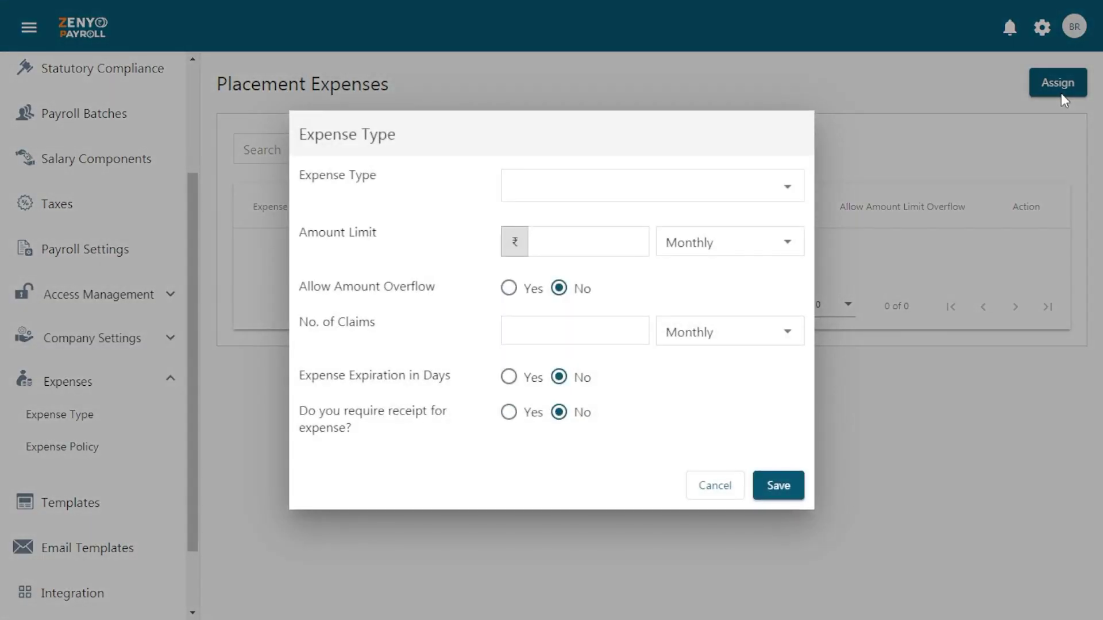
{"action": "left_click", "coordinate": [747, 198]}
{"action": "left_click", "coordinate": [747, 199]}
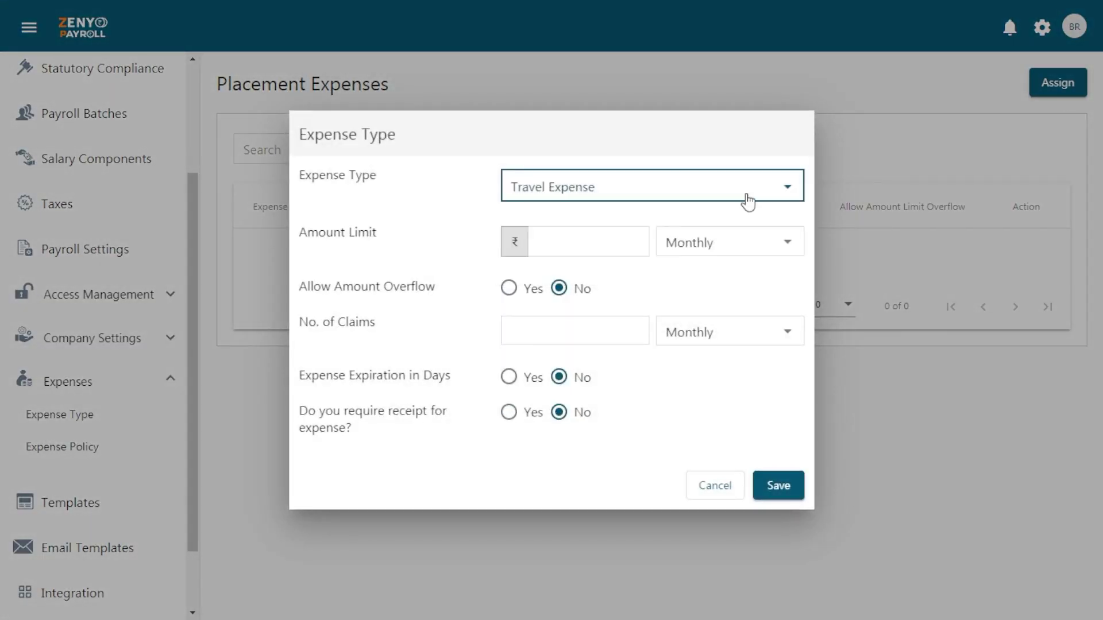
{"action": "left_click", "coordinate": [619, 240]}
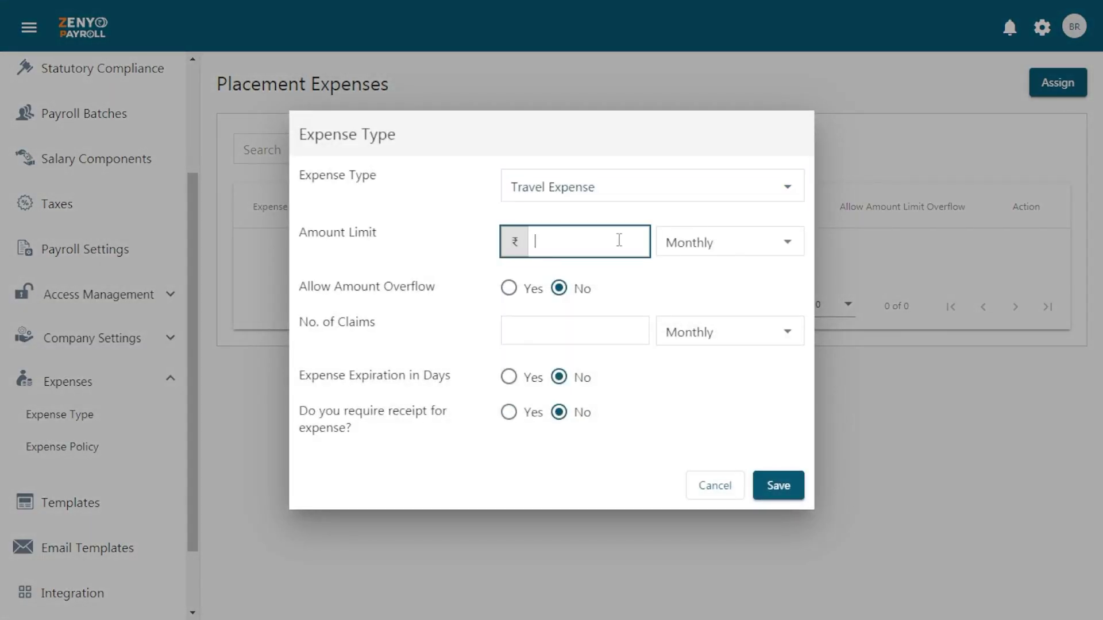
{"action": "type", "text": "1500"}
{"action": "left_click", "coordinate": [717, 253]}
{"action": "left_click", "coordinate": [717, 253]}
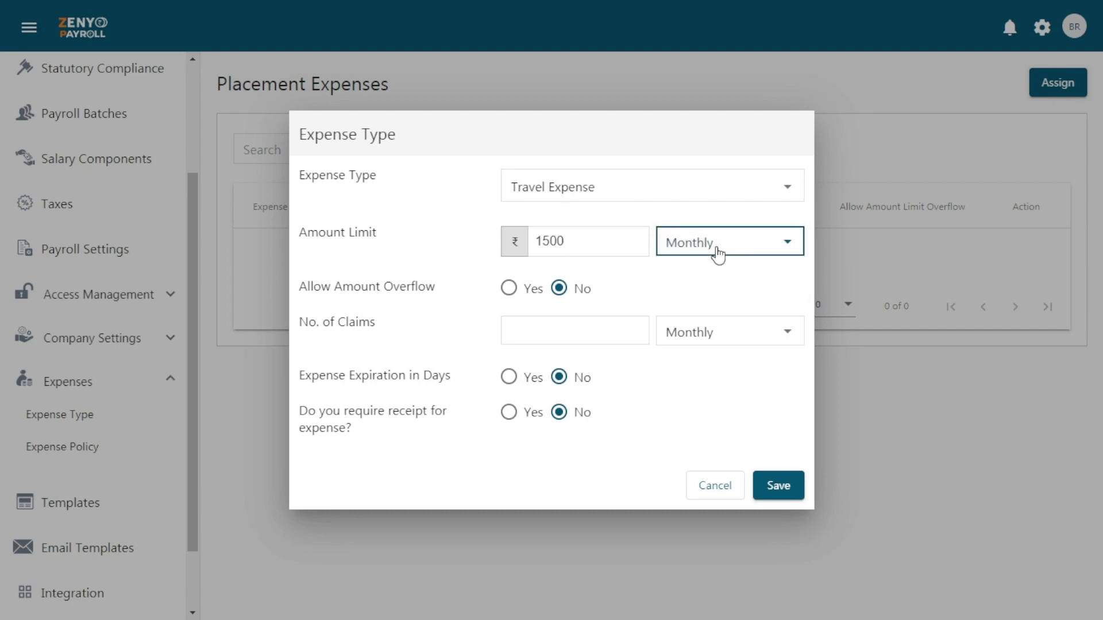
{"action": "left_click", "coordinate": [506, 292]}
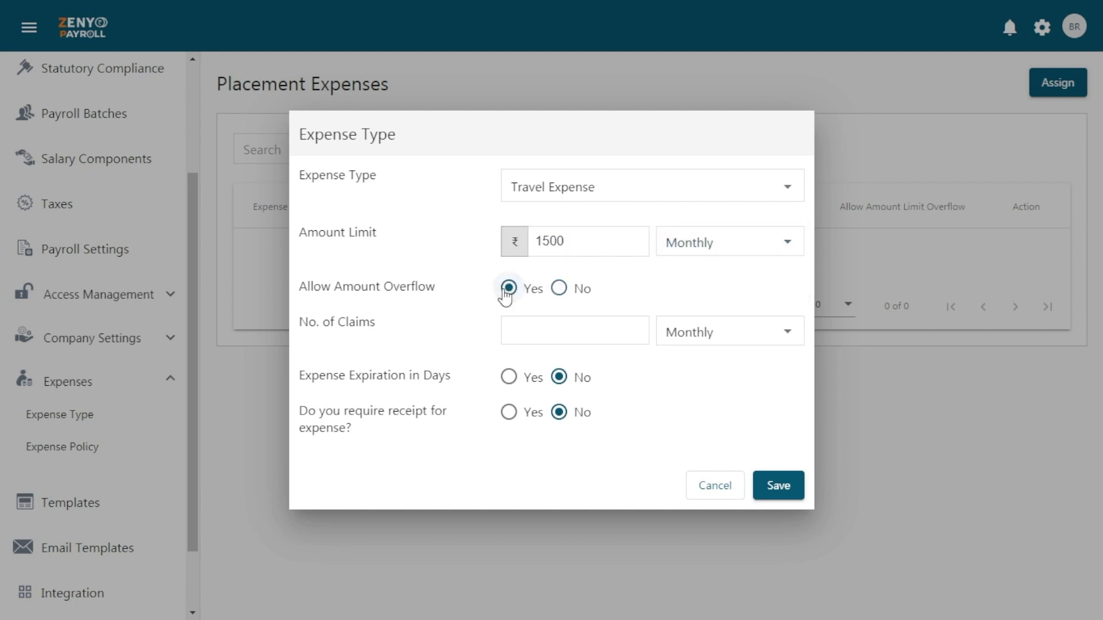
{"action": "left_click", "coordinate": [555, 291]}
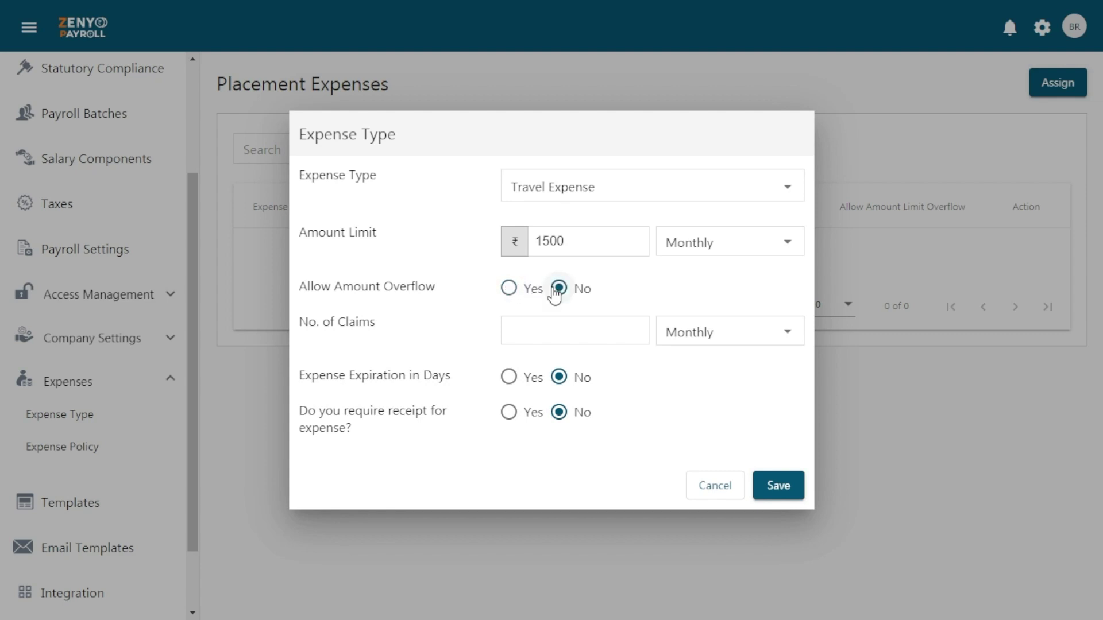
Set Monthly claims, a 3-day expiry and a required receipt, then save Travel Expense
{"action": "left_click", "coordinate": [555, 328]}
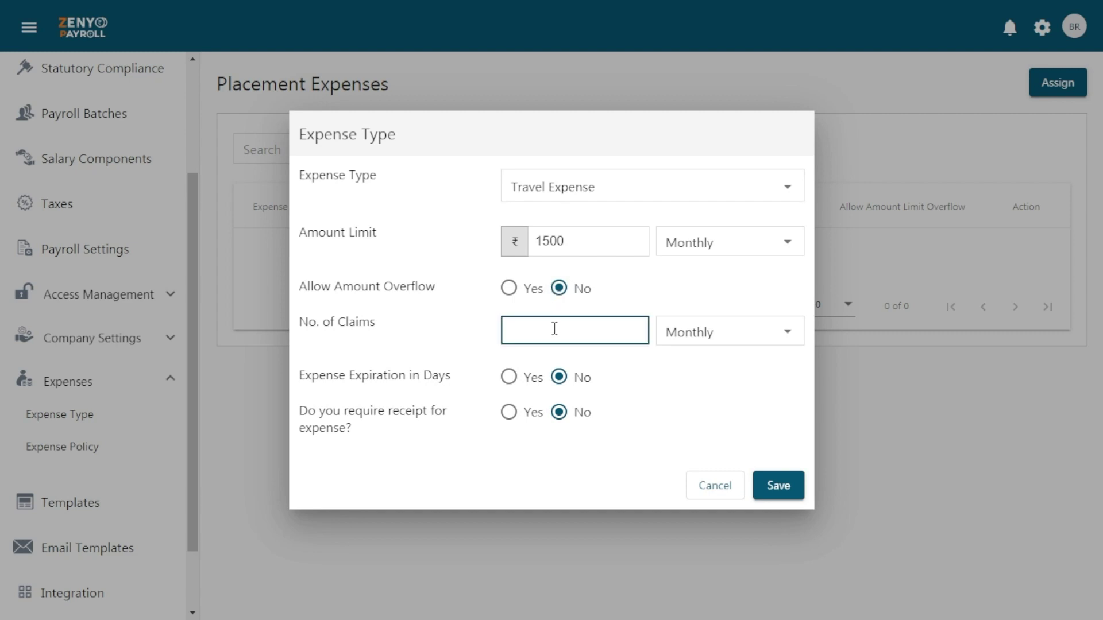
{"action": "left_click", "coordinate": [716, 342]}
{"action": "left_click", "coordinate": [714, 342]}
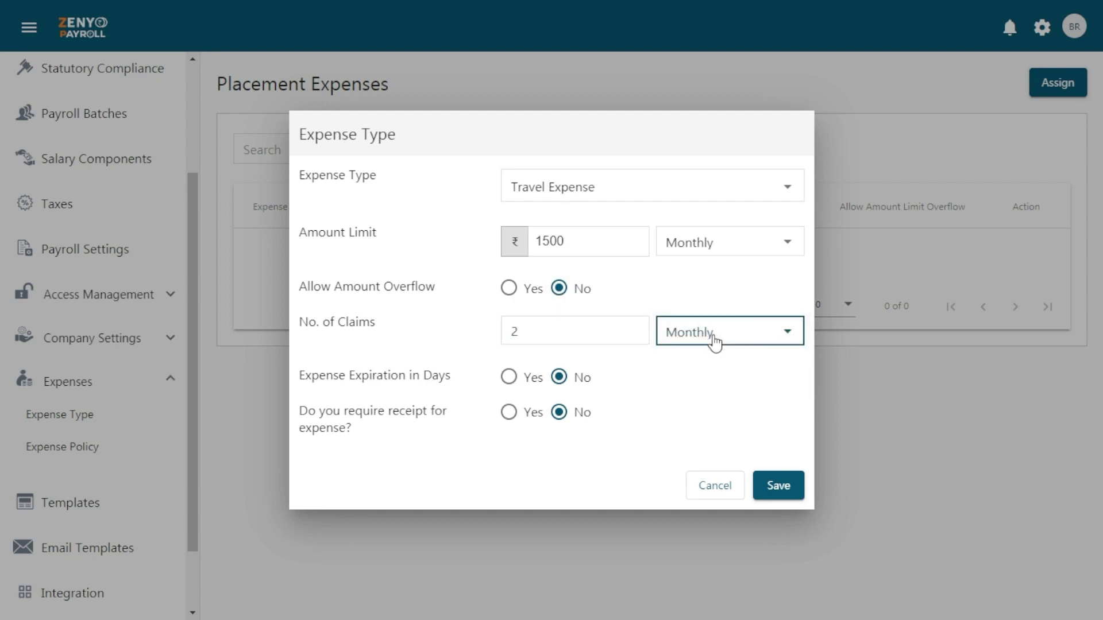
{"action": "left_click", "coordinate": [508, 376]}
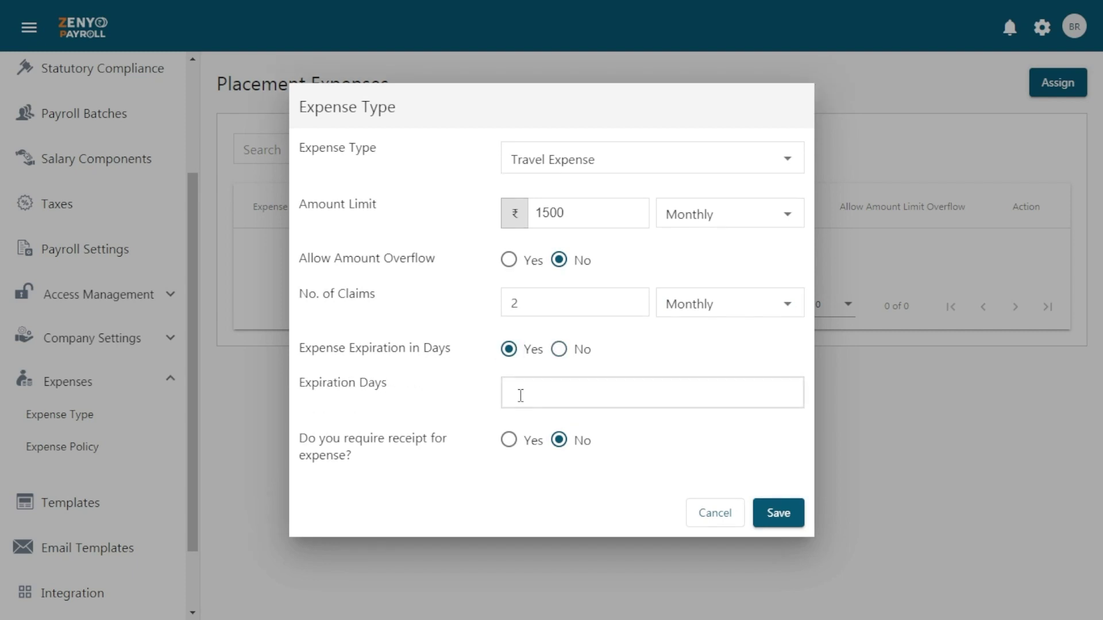
{"action": "left_click", "coordinate": [520, 395]}
{"action": "type", "text": "3"}
{"action": "left_click", "coordinate": [516, 448]}
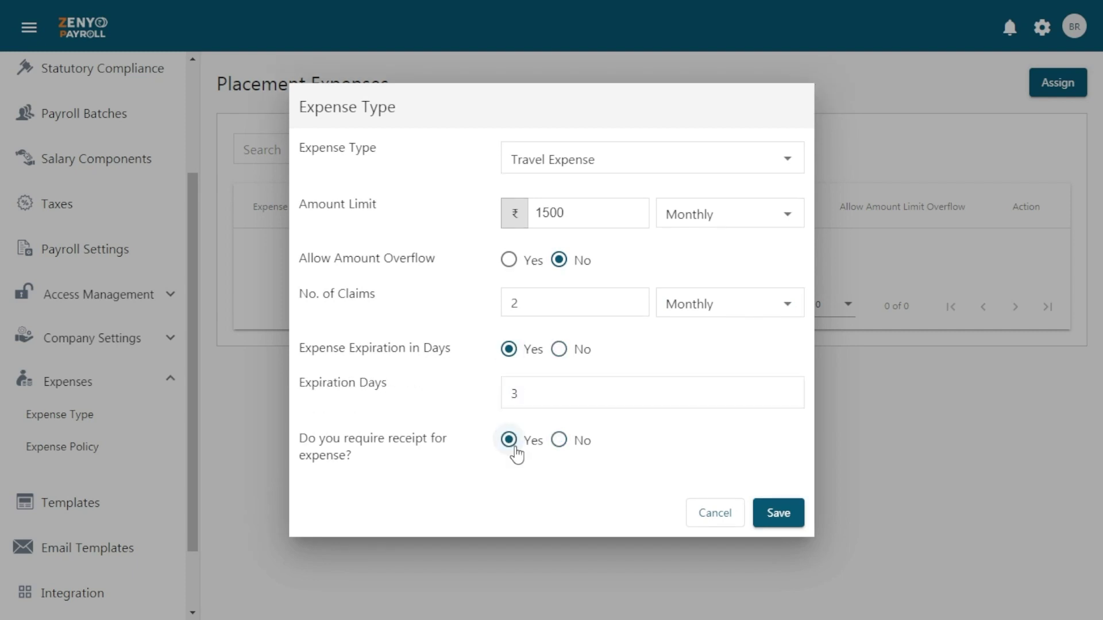
{"action": "left_click", "coordinate": [774, 513]}
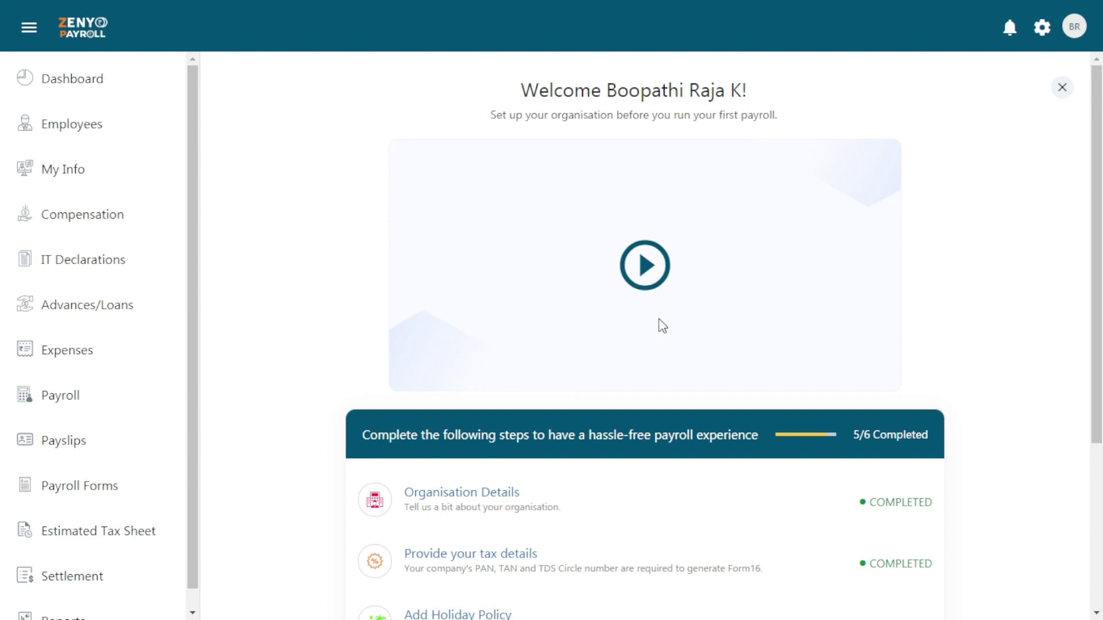
Start a new employee with portal access, code EMP03, first and last name, and e-mail
{"action": "scroll", "coordinate": [660, 325], "scroll_direction": "down", "scroll_amount": 4}
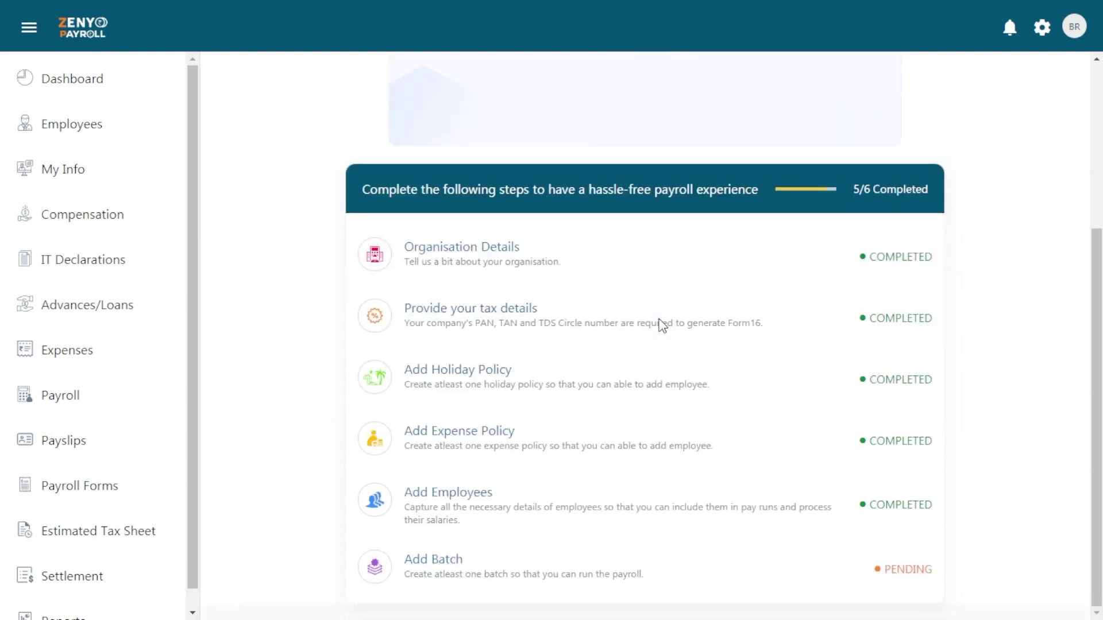
{"action": "left_click", "coordinate": [465, 495]}
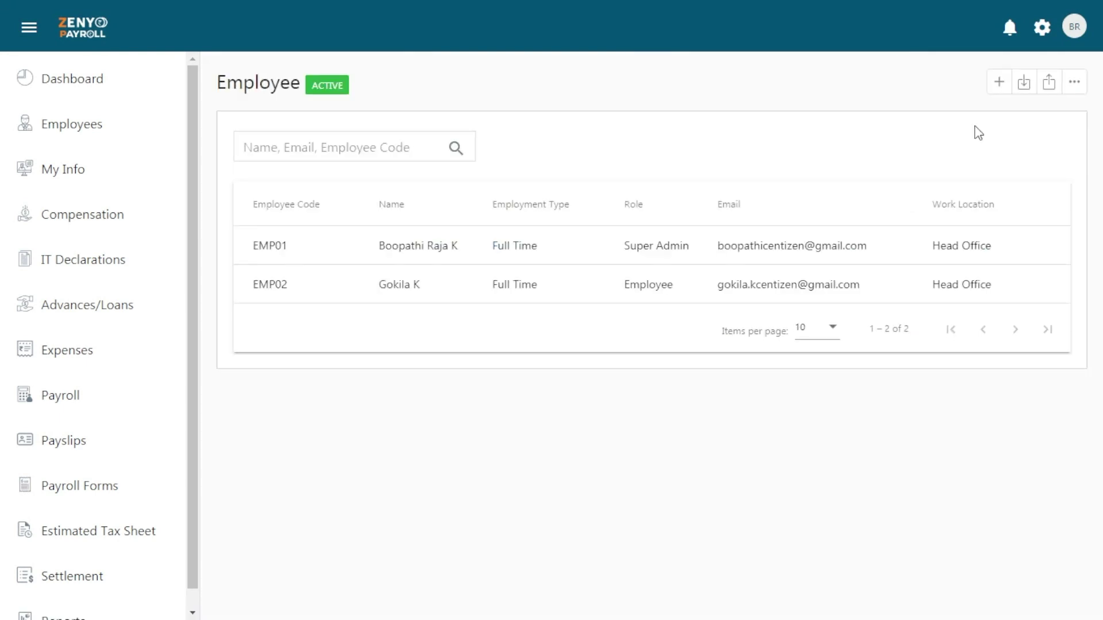
{"action": "left_click", "coordinate": [999, 82]}
{"action": "left_click", "coordinate": [239, 138]}
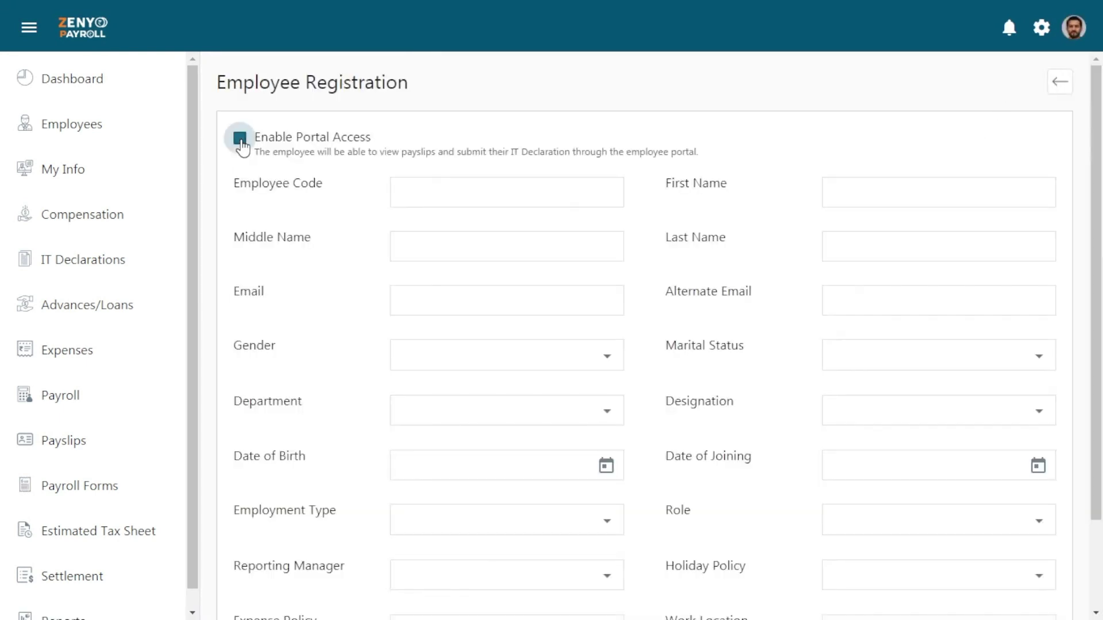
{"action": "key", "text": "Tab"}
{"action": "type", "text": "EMP03"}
{"action": "key", "text": "Tab"}
{"action": "type", "text": "Hemalatha"}
{"action": "key", "text": "Tab"}
{"action": "type", "text": "S"}
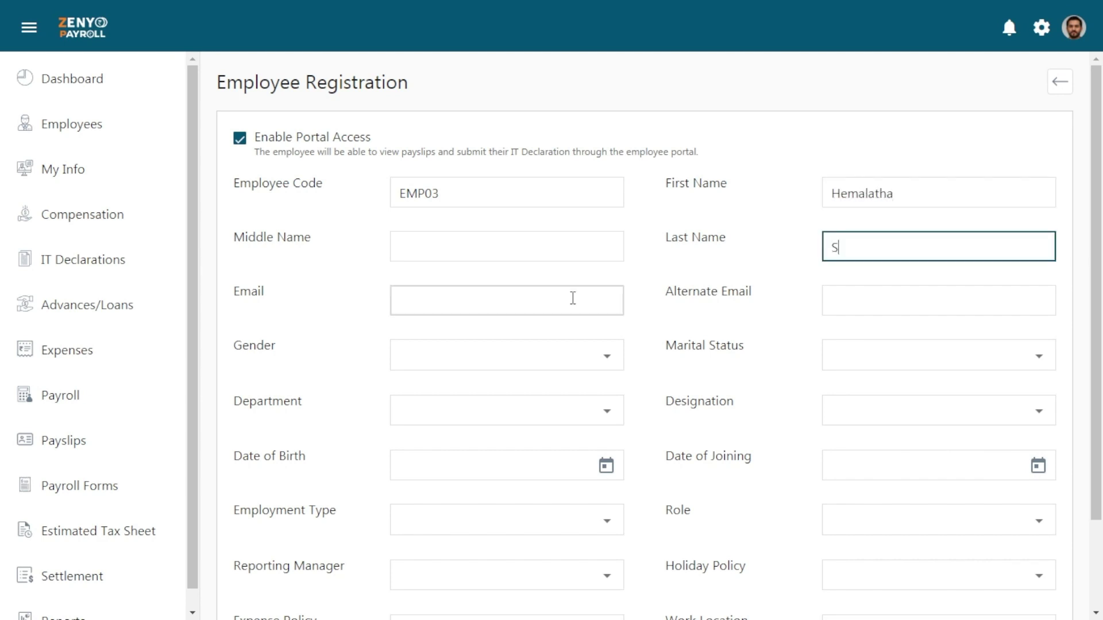
{"action": "left_click", "coordinate": [573, 298]}
{"action": "left_click", "coordinate": [571, 357]}
{"action": "left_click", "coordinate": [506, 402]}
{"action": "left_click", "coordinate": [906, 357]}
{"action": "left_click", "coordinate": [906, 391]}
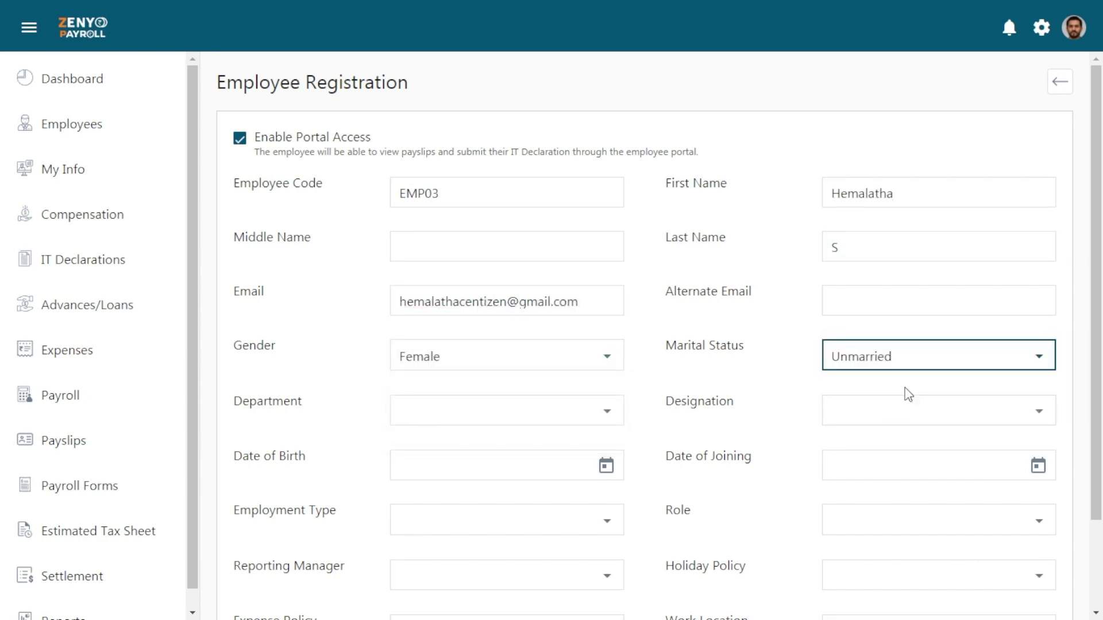
{"action": "left_click", "coordinate": [505, 453]}
{"action": "left_click", "coordinate": [905, 411]}
{"action": "left_click", "coordinate": [906, 505]}
{"action": "left_click", "coordinate": [606, 466]}
{"action": "left_click", "coordinate": [431, 192]}
{"action": "left_click", "coordinate": [575, 194]}
Set the joining date to 2/18/2020 and employment type to Full Time
{"action": "left_click", "coordinate": [424, 245]}
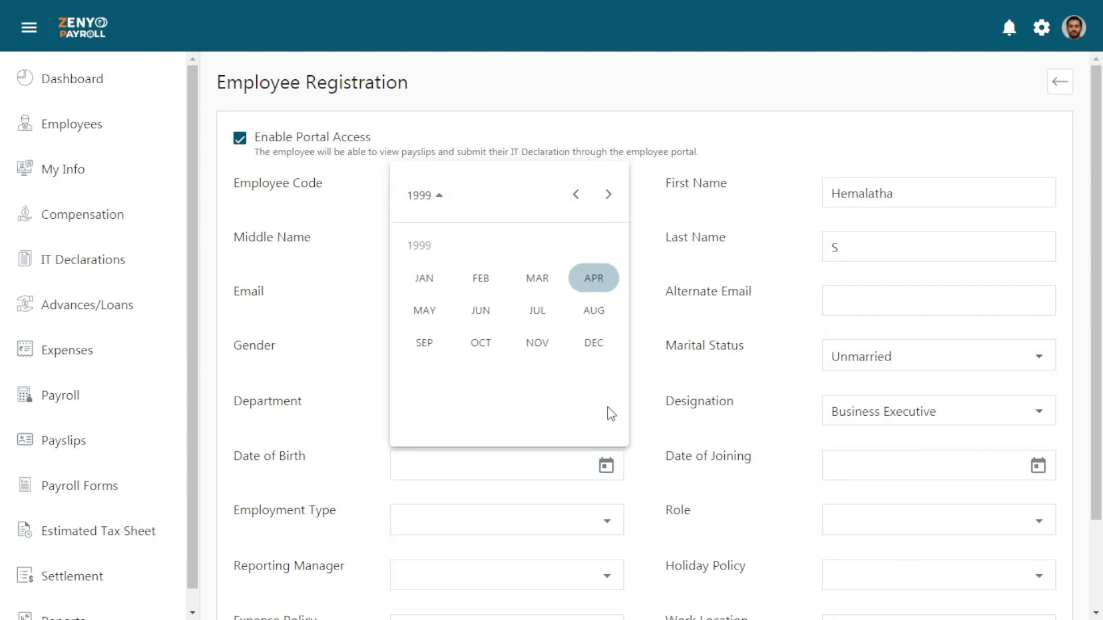
{"action": "left_click", "coordinate": [481, 310]}
{"action": "left_click", "coordinate": [414, 293]}
{"action": "left_click", "coordinate": [1037, 466]}
{"action": "left_click", "coordinate": [873, 195]}
{"action": "left_click", "coordinate": [1008, 194]}
{"action": "left_click", "coordinate": [913, 407]}
{"action": "left_click", "coordinate": [913, 246]}
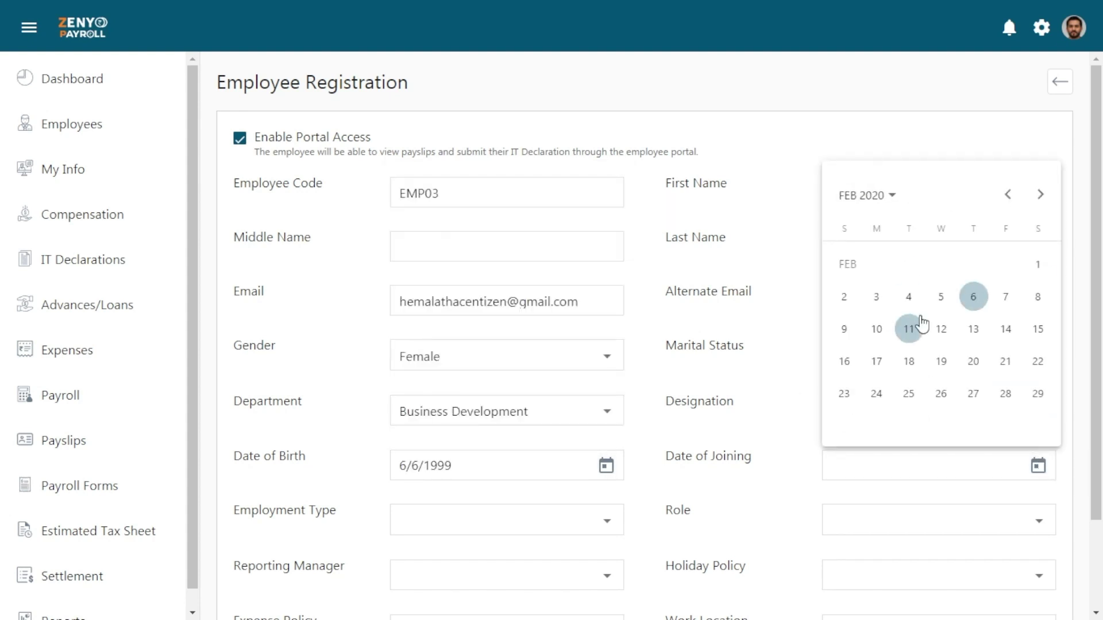
{"action": "left_click", "coordinate": [908, 327]}
Assign role Employee, Indian Holiday Policy, Placement Expenses, Head Office location, and save the employee
{"action": "left_click", "coordinate": [505, 520]}
{"action": "left_click", "coordinate": [437, 342]}
{"action": "left_click", "coordinate": [938, 520]}
{"action": "left_click", "coordinate": [923, 440]}
{"action": "scroll", "coordinate": [923, 440], "scroll_direction": "down", "scroll_amount": 2}
{"action": "left_click", "coordinate": [895, 506]}
{"action": "left_click", "coordinate": [886, 468]}
{"action": "left_click", "coordinate": [568, 523]}
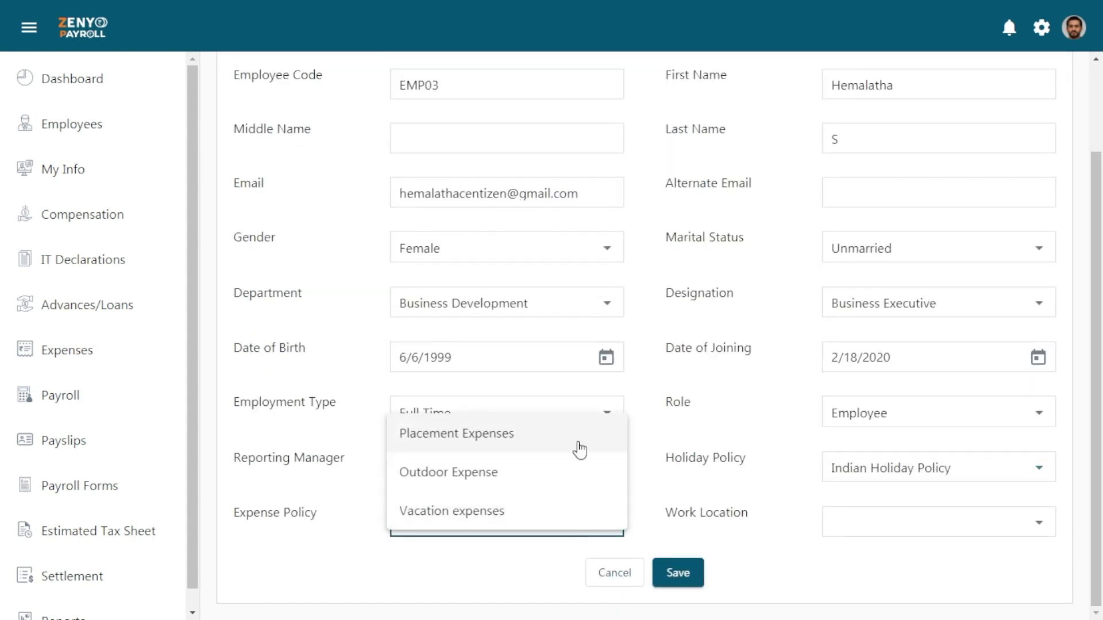
{"action": "left_click", "coordinate": [574, 436]}
{"action": "left_click", "coordinate": [919, 522]}
{"action": "left_click", "coordinate": [850, 560]}
{"action": "left_click", "coordinate": [679, 579]}
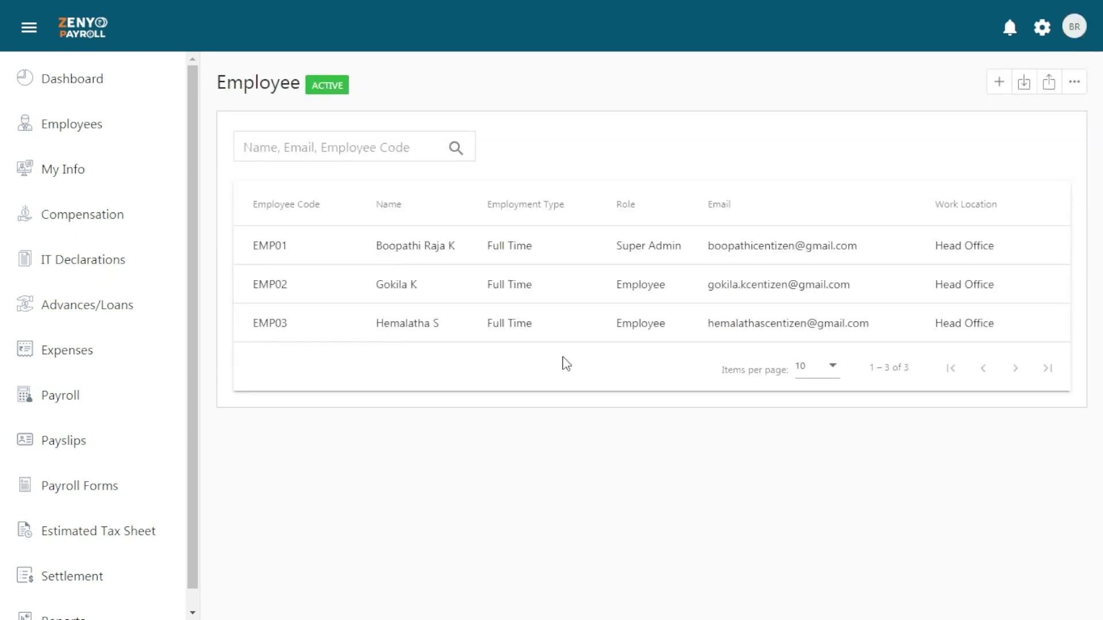
Open the employee import page and leave it without importing anything
{"action": "left_click", "coordinate": [1023, 85]}
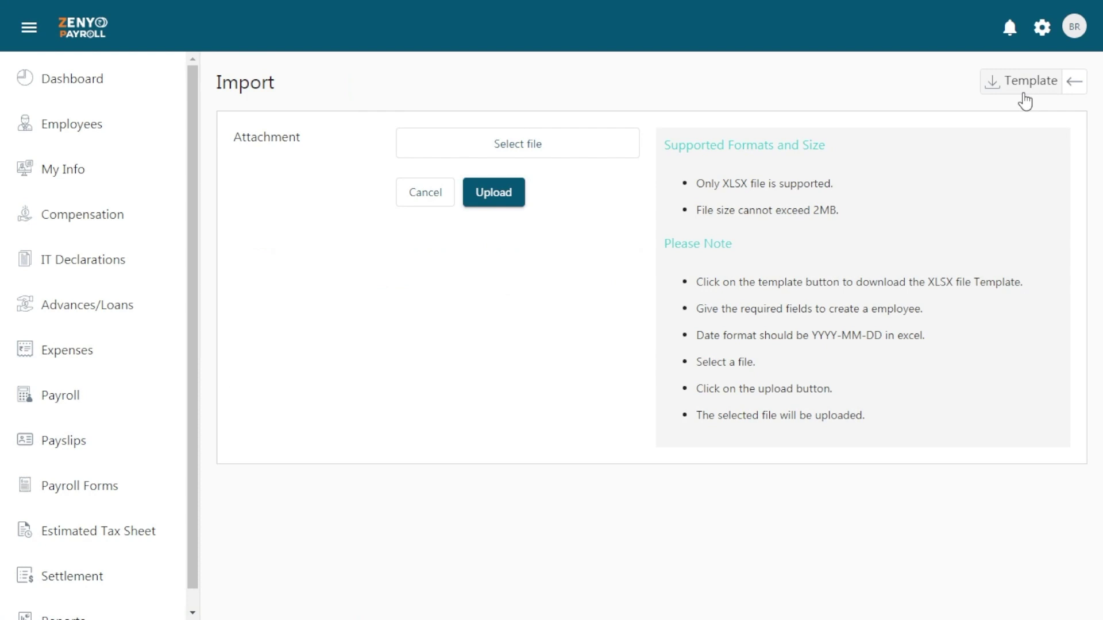
{"action": "left_click", "coordinate": [1073, 83]}
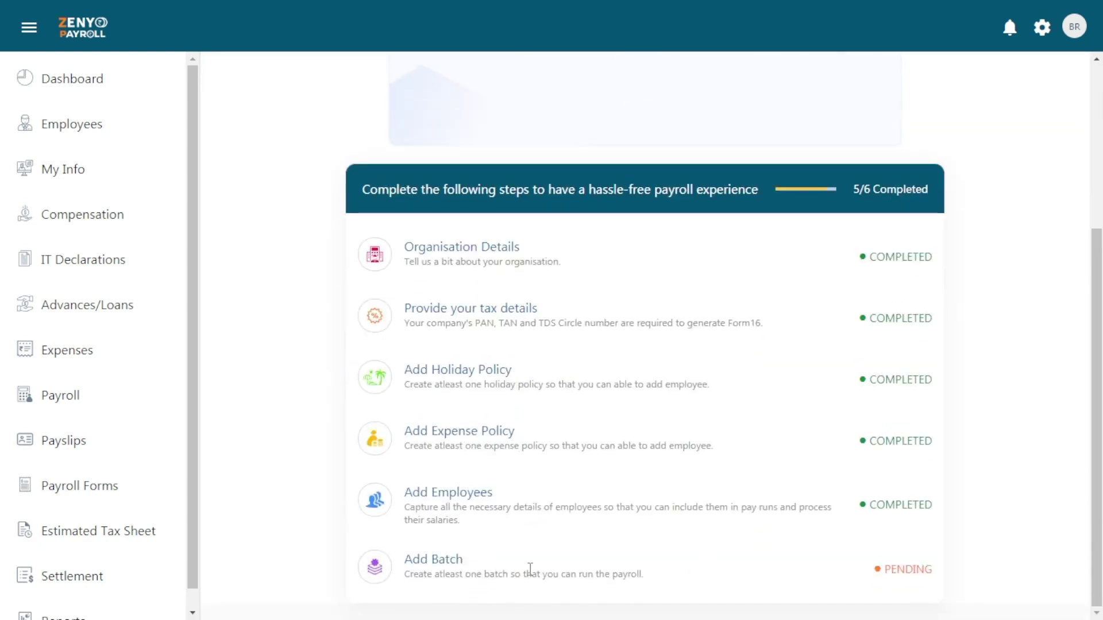
Add and save a 'Full Time' batch with the 2nd, 4th and 6th Saturdays as full working days
{"action": "left_click", "coordinate": [439, 565]}
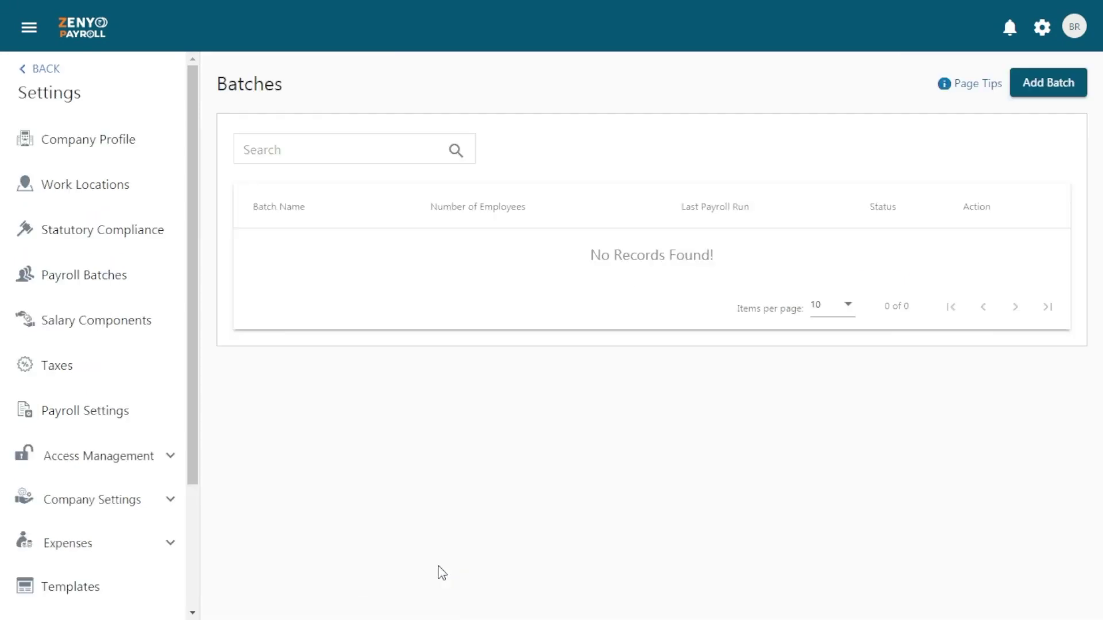
{"action": "left_click", "coordinate": [1040, 91]}
{"action": "left_click", "coordinate": [533, 130]}
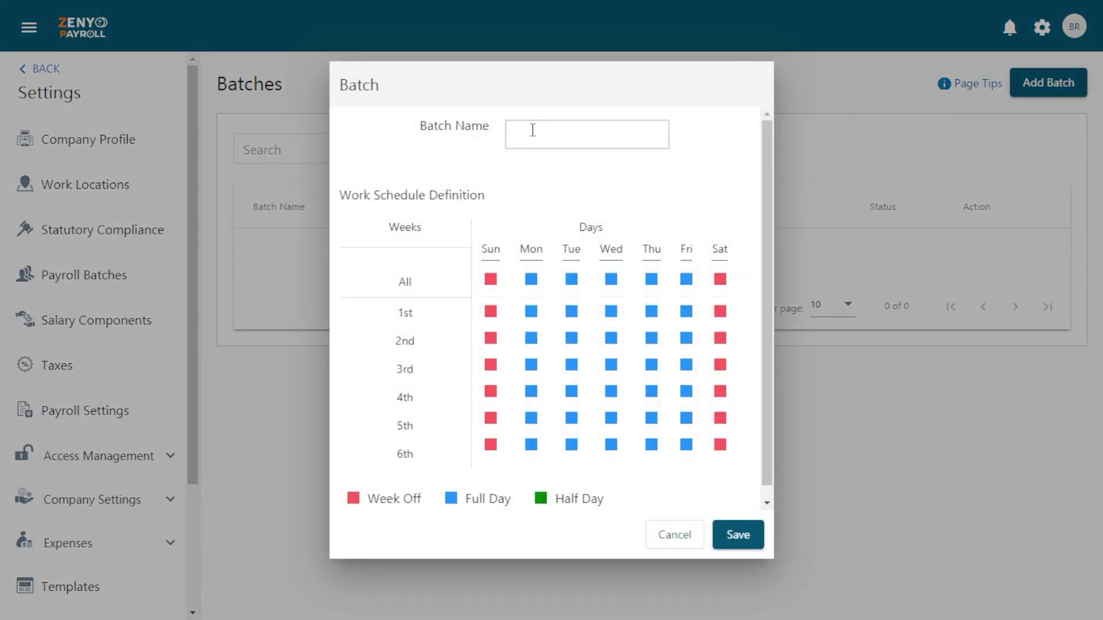
{"action": "type", "text": "Full Time"}
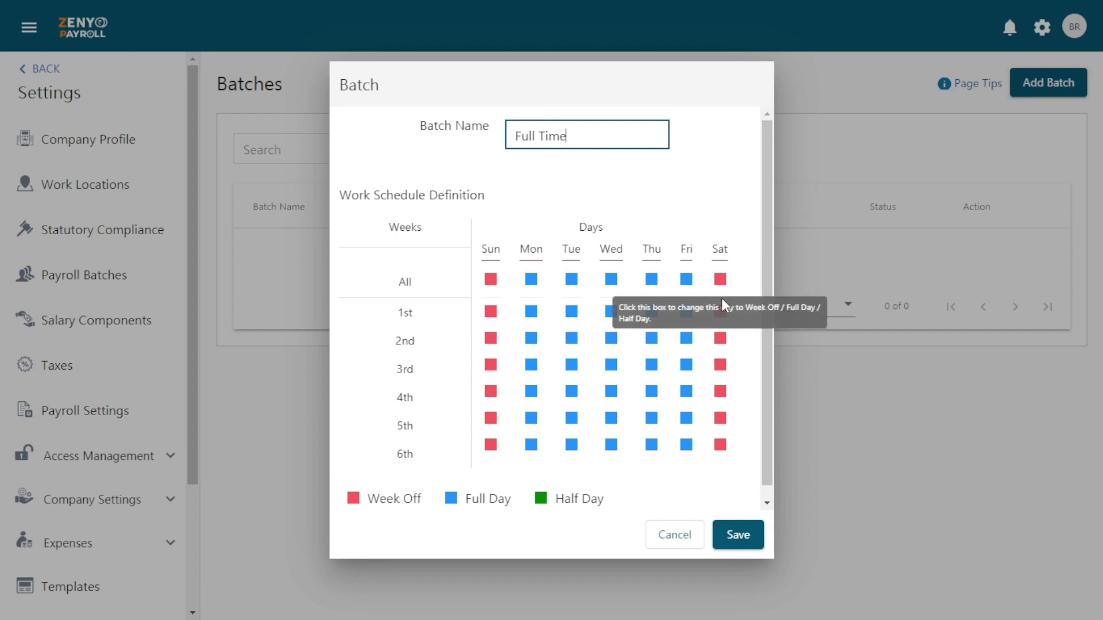
{"action": "left_click", "coordinate": [720, 339]}
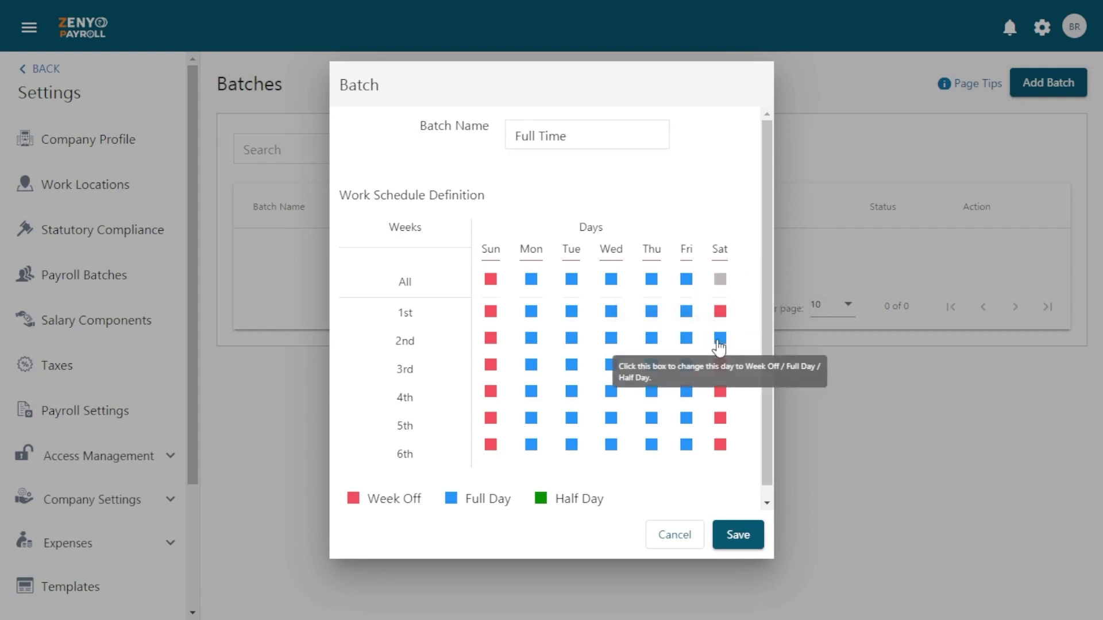
{"action": "left_click", "coordinate": [720, 394]}
{"action": "left_click", "coordinate": [721, 445]}
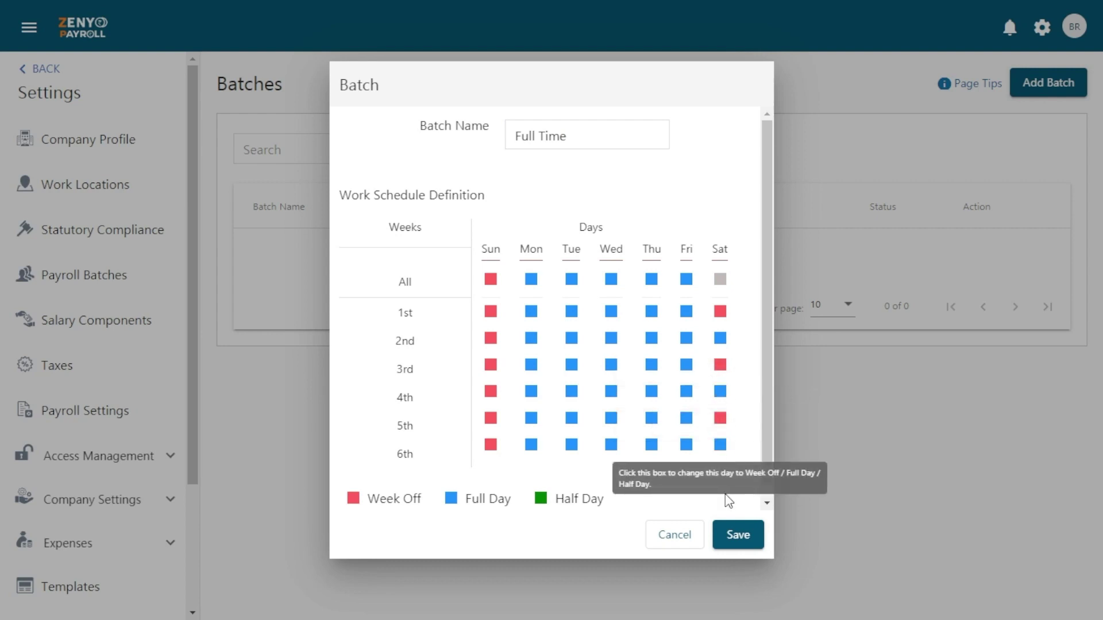
{"action": "left_click", "coordinate": [738, 537]}
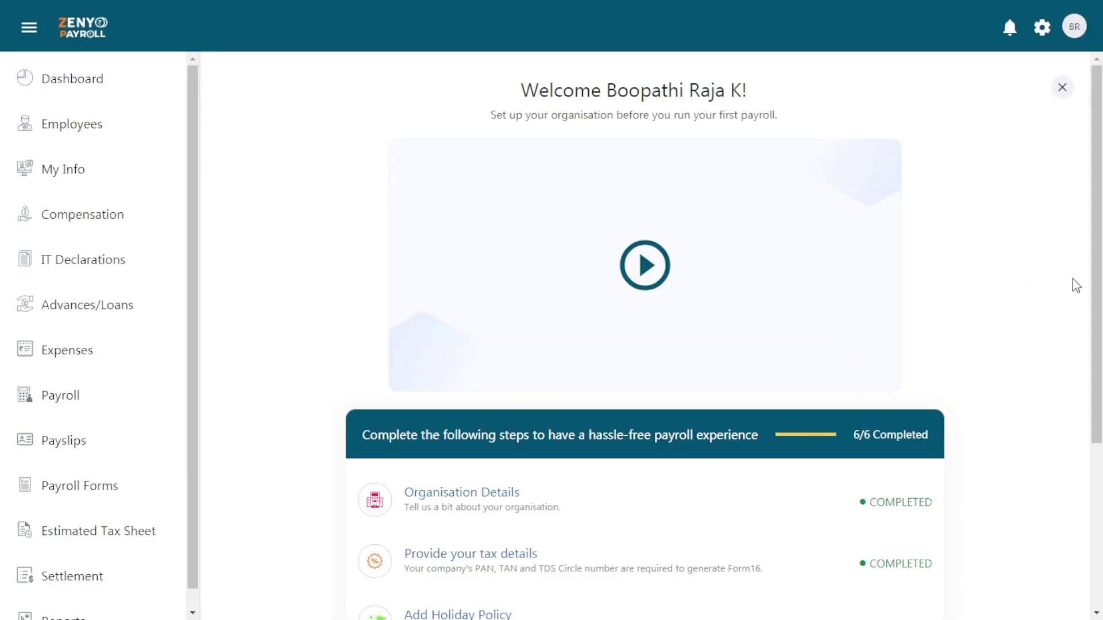
Scroll down the dashboard to view the setup checklist with all six steps marked Completed
{"action": "scroll", "coordinate": [1096, 285], "scroll_direction": "down", "scroll_amount": 4}
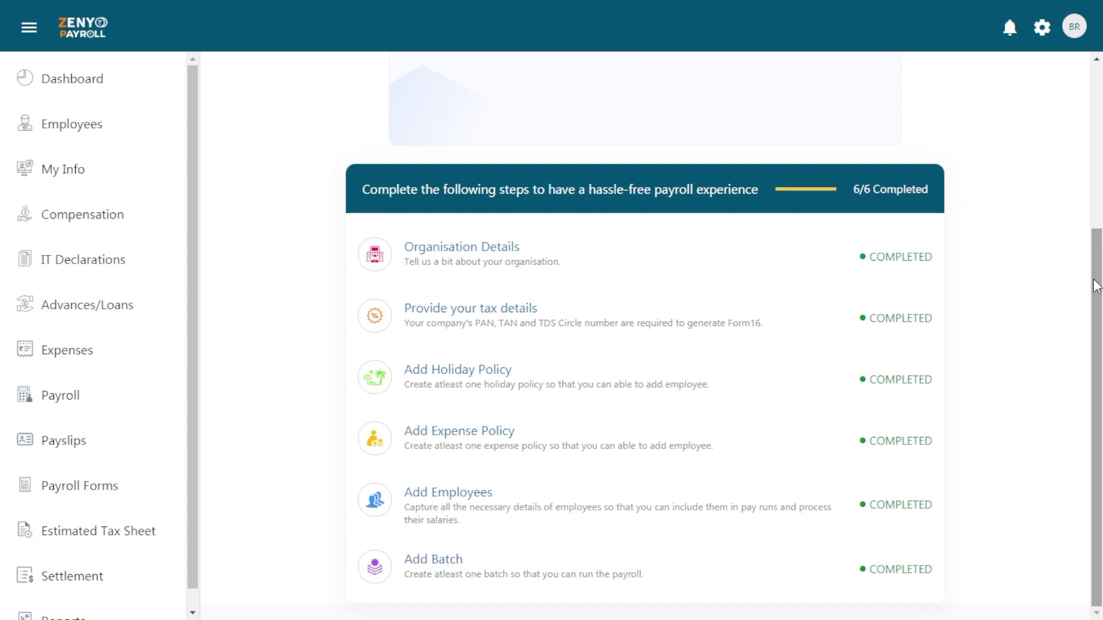